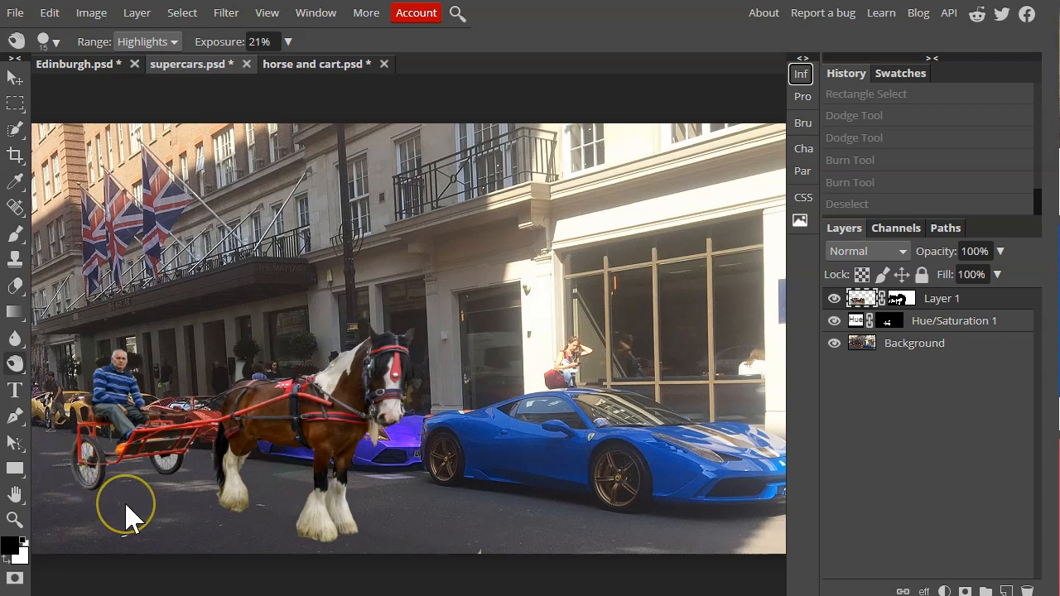
Select the Burn tool for darkening the light areas of the cart's near wheel.
key(ctrl+plus)
key(ctrl+plus)
click(15, 494)
drag(113, 450, 944, 170)
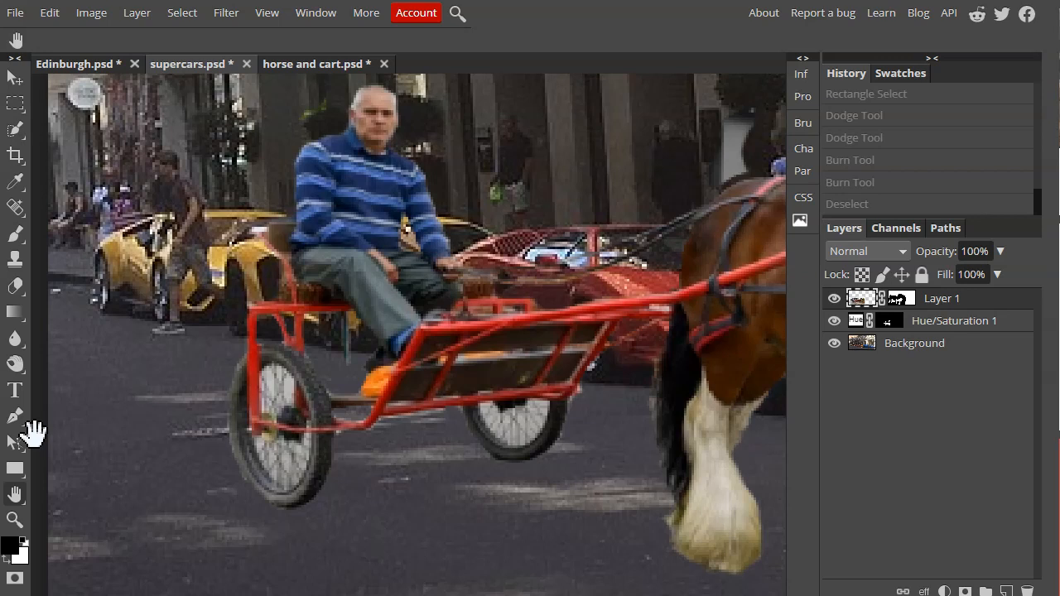
right_click(16, 341)
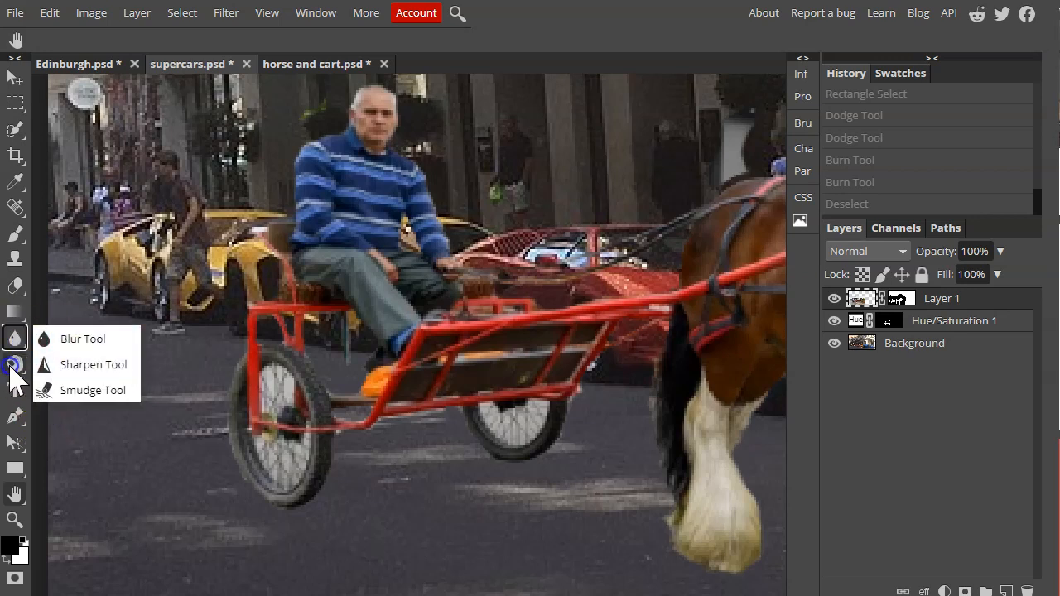
click(14, 311)
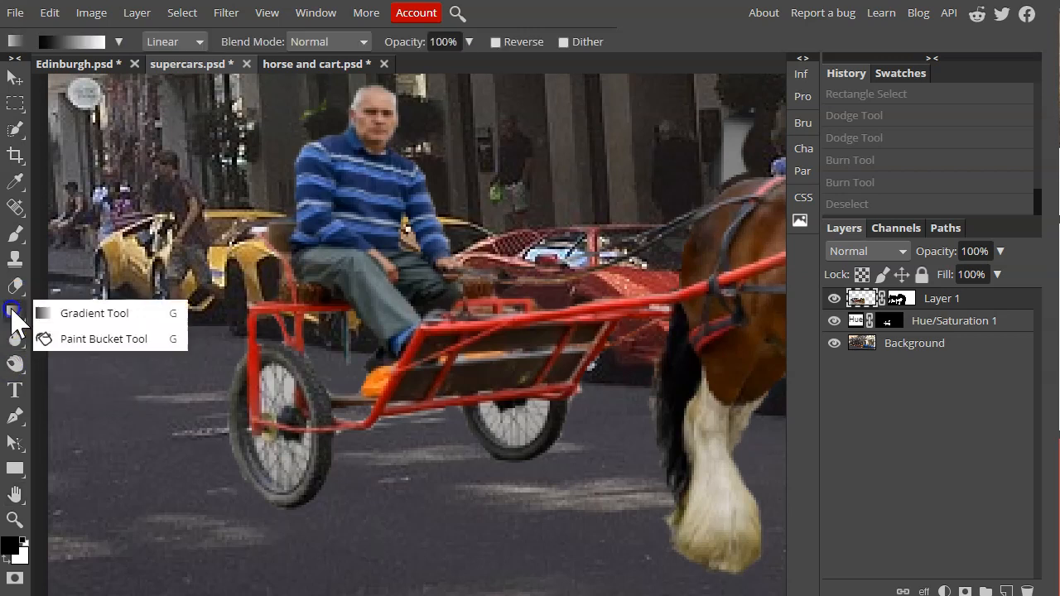
right_click(15, 365)
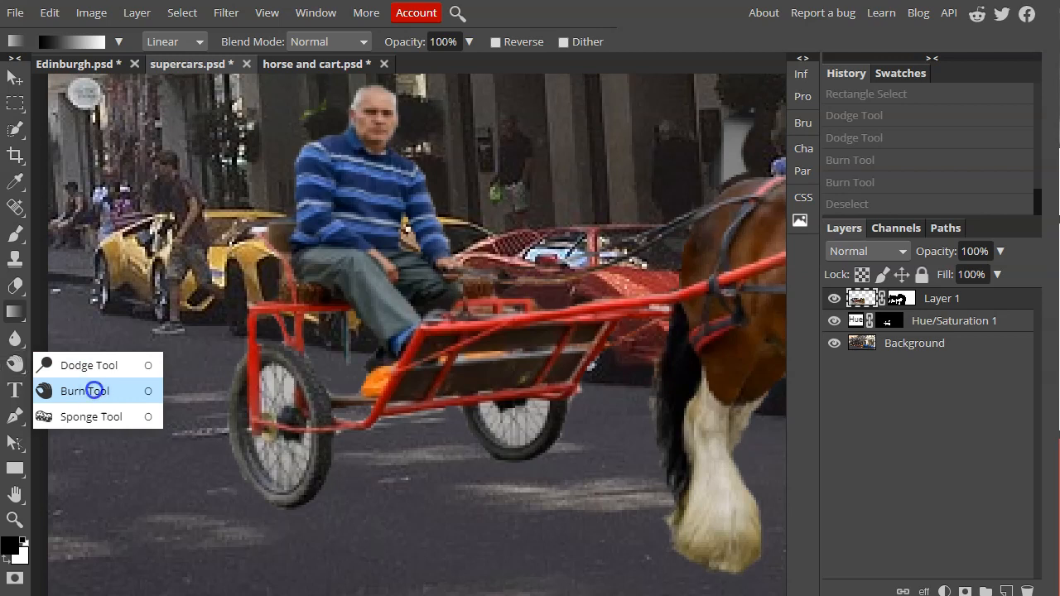
click(95, 391)
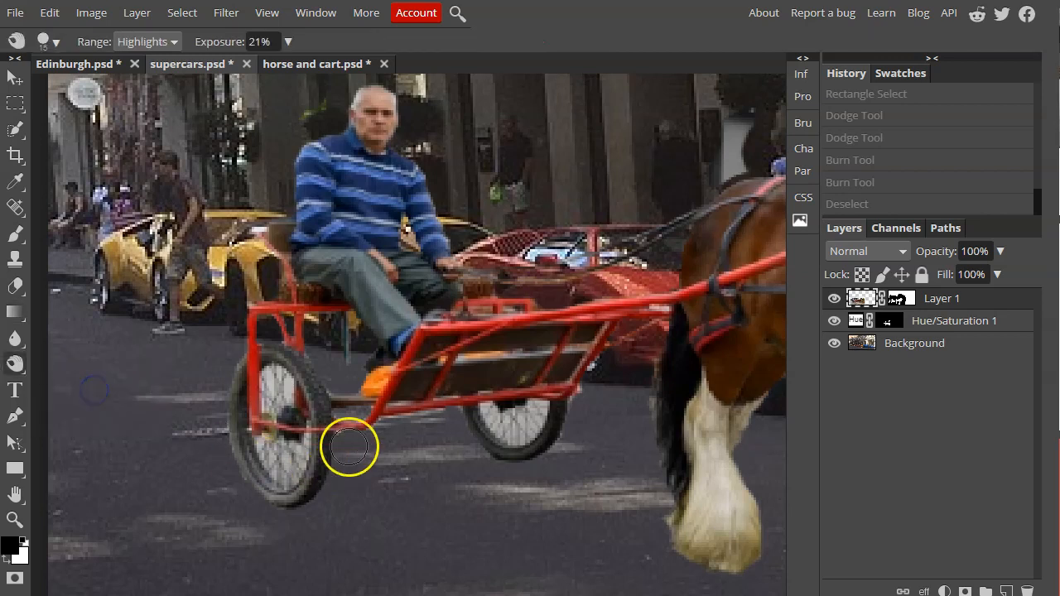
Set the Burn tool's brush to 6 px with 90% hardness.
click(169, 45)
click(53, 40)
click(53, 40)
drag(86, 91, 76, 88)
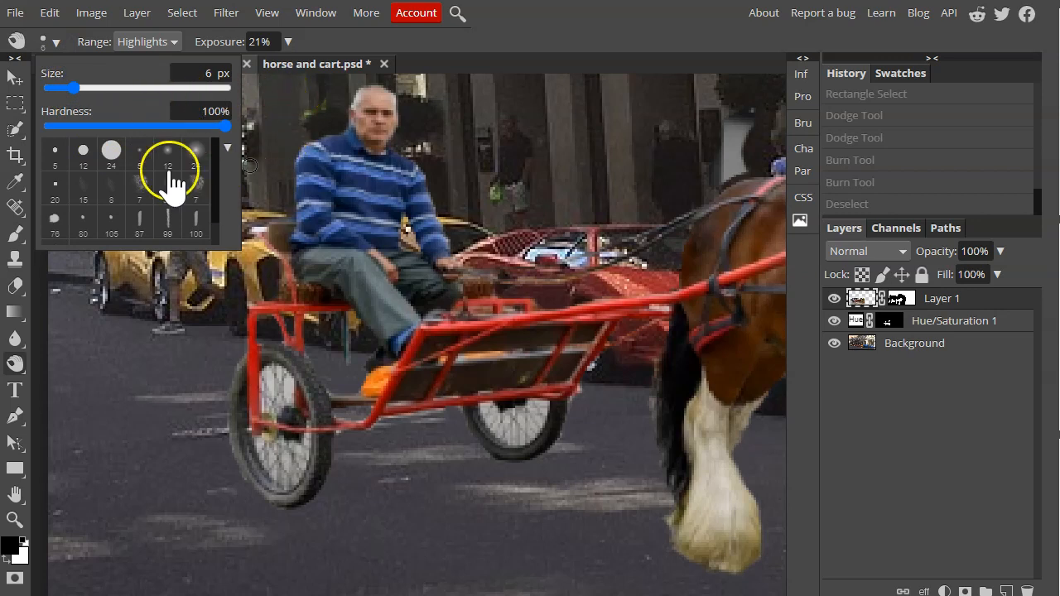
click(222, 127)
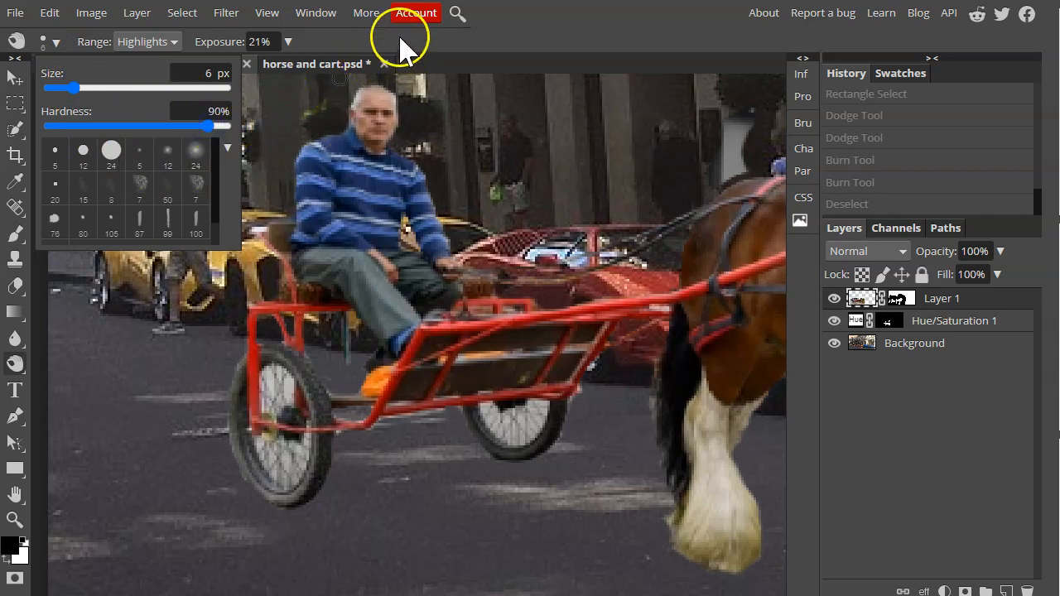
Raise the Burn tool's exposure to 53%.
click(287, 42)
click(288, 41)
click(287, 41)
drag(222, 67, 248, 65)
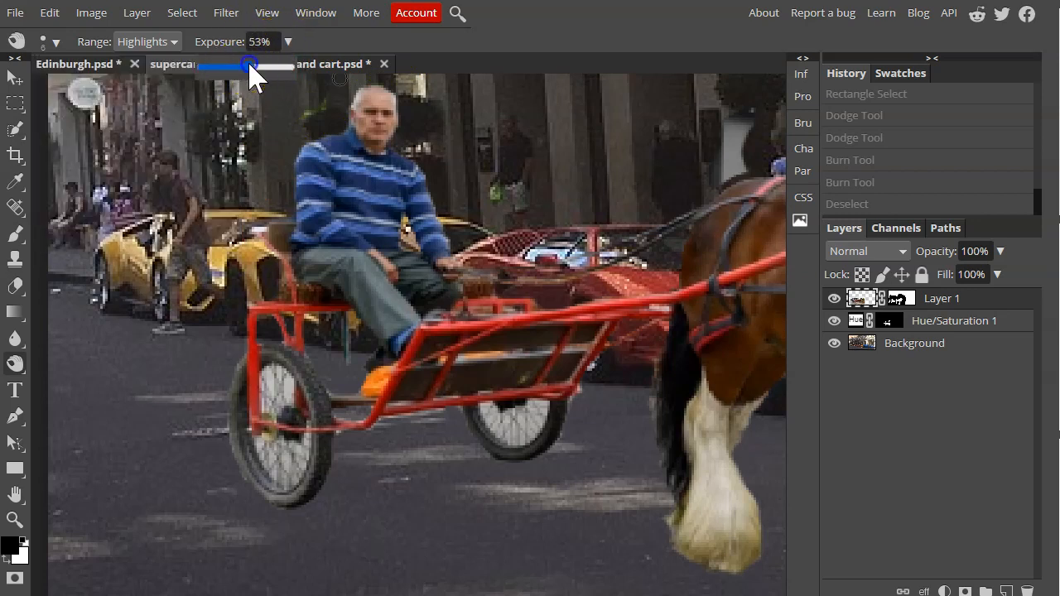
click(327, 43)
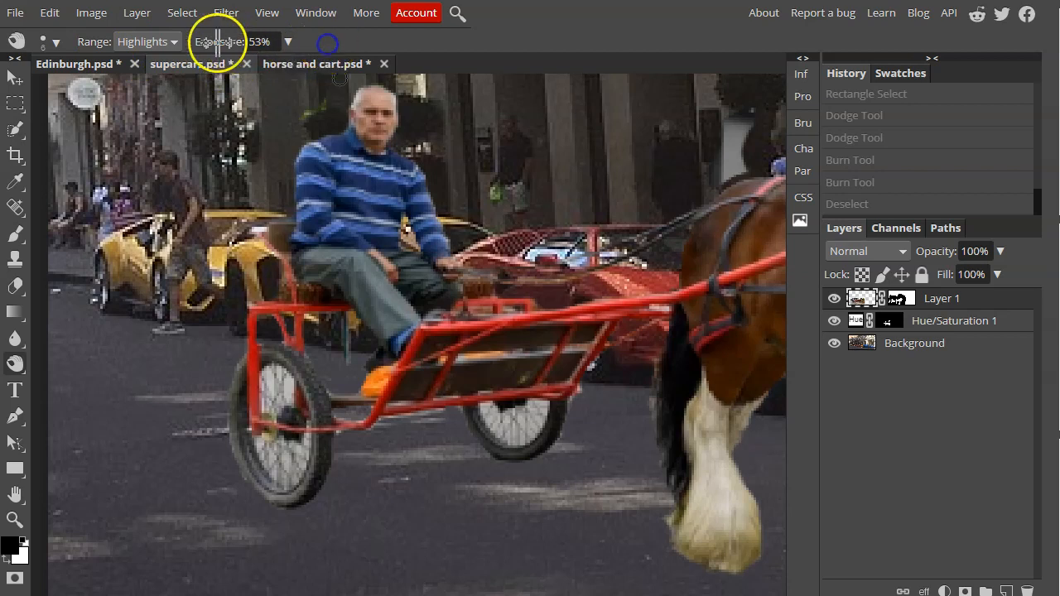
Try burning between the spokes of the cart's near wheel, with the range set to Midtones.
mouse_move(331, 422)
mouse_down()
mouse_move(271, 408)
mouse_move(277, 367)
mouse_move(265, 384)
mouse_move(269, 375)
mouse_move(273, 413)
mouse_move(302, 444)
mouse_move(280, 460)
mouse_move(260, 444)
mouse_move(255, 466)
mouse_move(290, 477)
mouse_move(311, 445)
mouse_move(282, 378)
mouse_move(258, 406)
mouse_move(270, 455)
mouse_move(285, 412)
mouse_up()
click(170, 41)
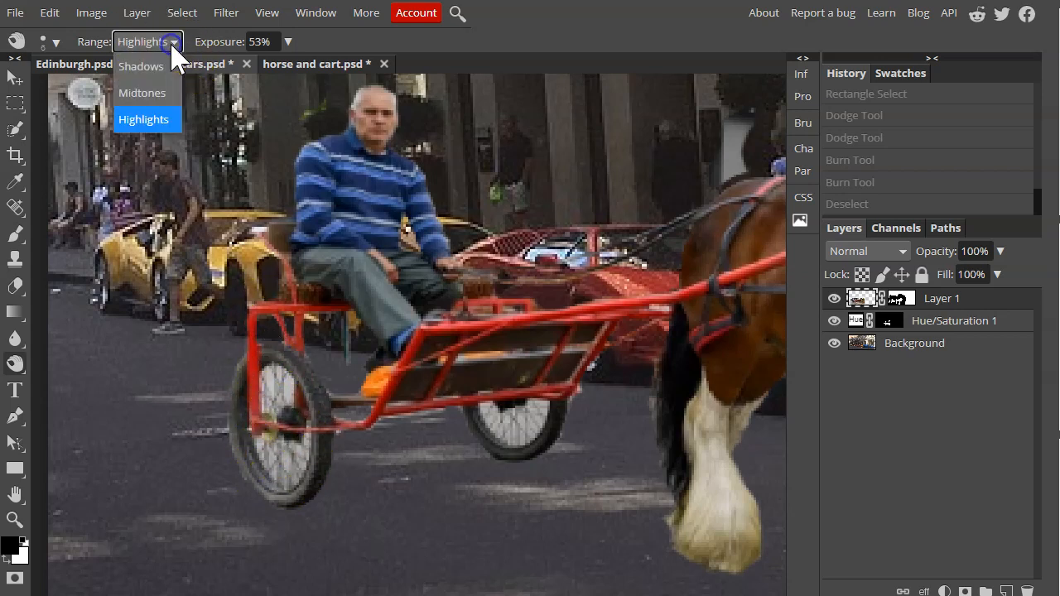
click(142, 93)
mouse_move(272, 390)
mouse_down()
mouse_move(286, 410)
mouse_move(275, 385)
mouse_move(265, 426)
mouse_move(268, 388)
mouse_move(293, 416)
mouse_up()
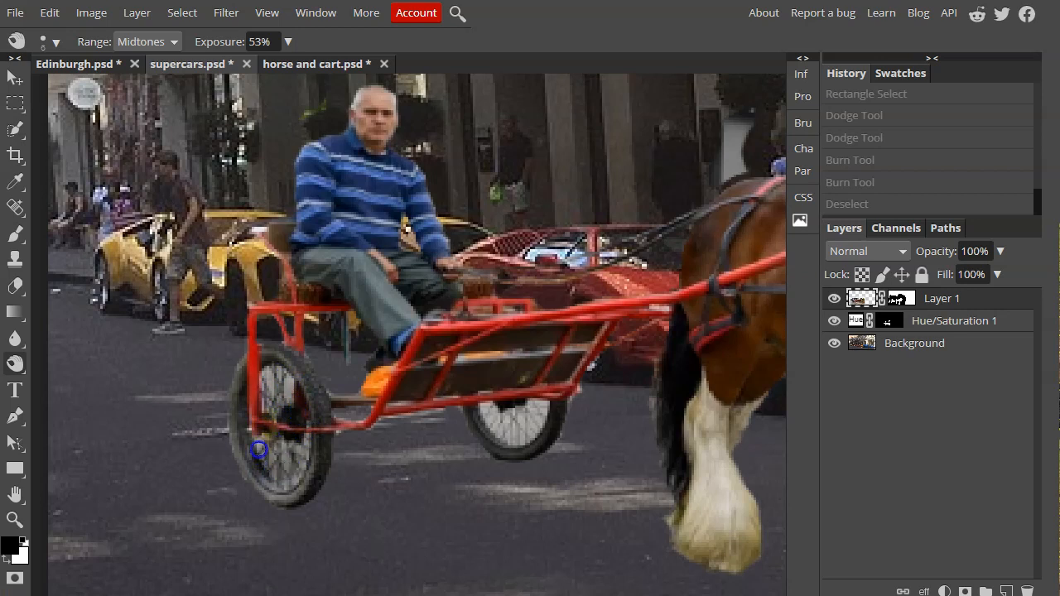
drag(282, 370, 265, 381)
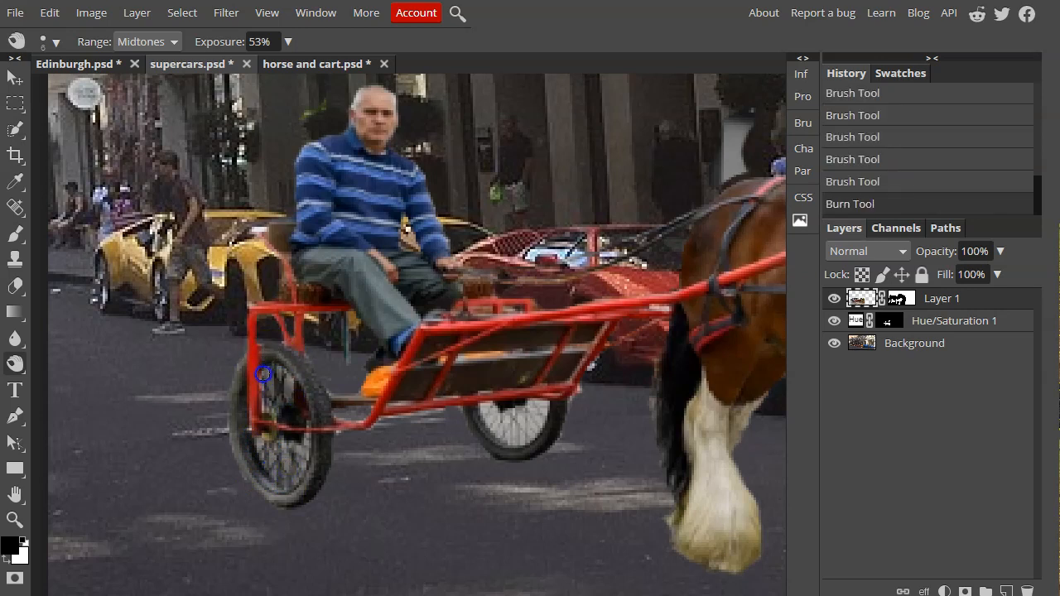
click(284, 412)
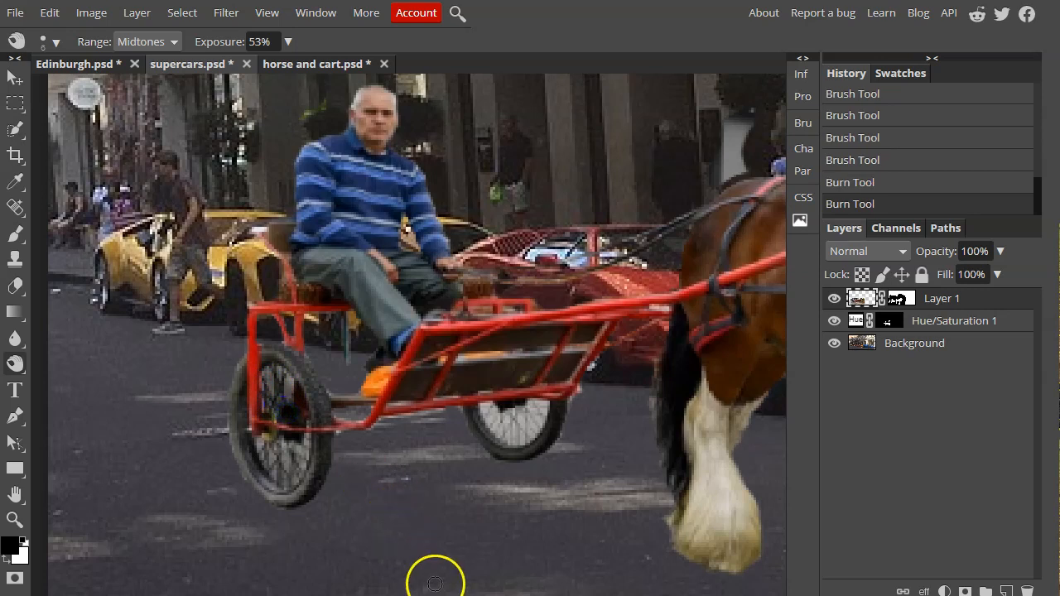
Undo the midtone burn strokes on the near wheel and the two brush strokes before them.
key(ctrl+z)
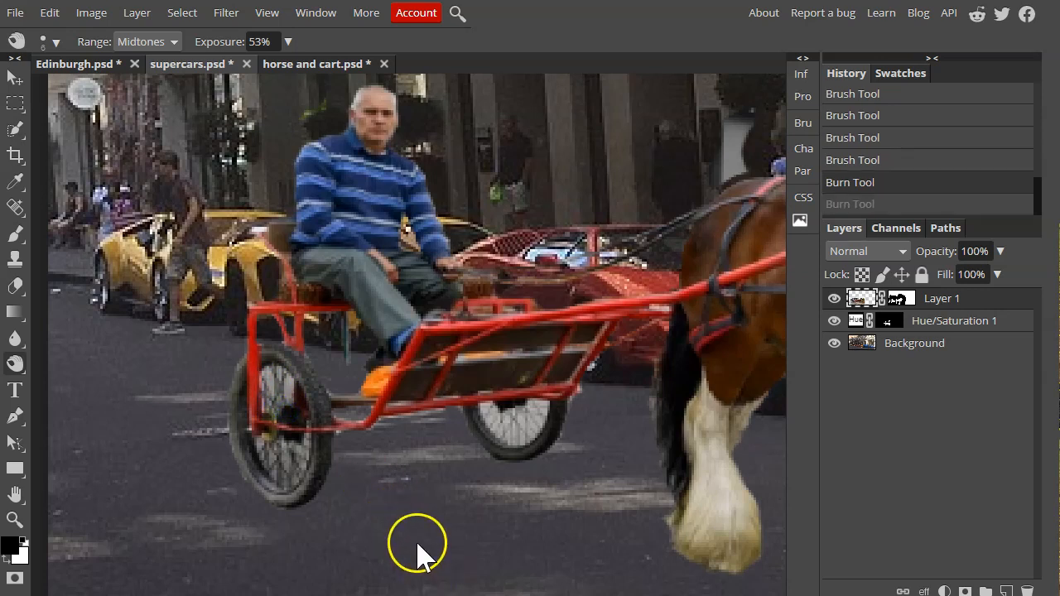
key(ctrl+z)
key(ctrl+z)
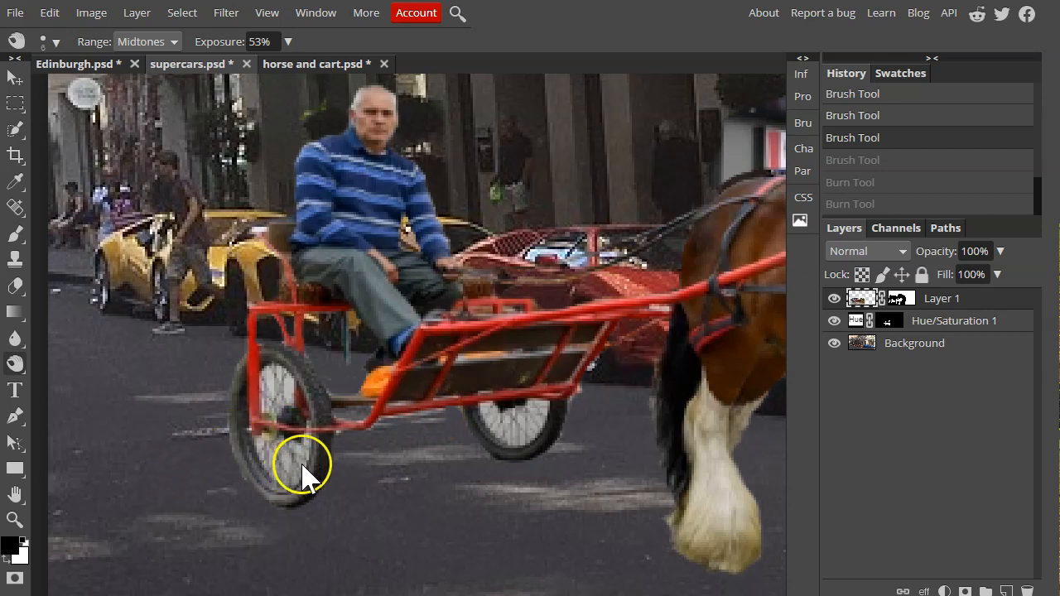
key(ctrl+z)
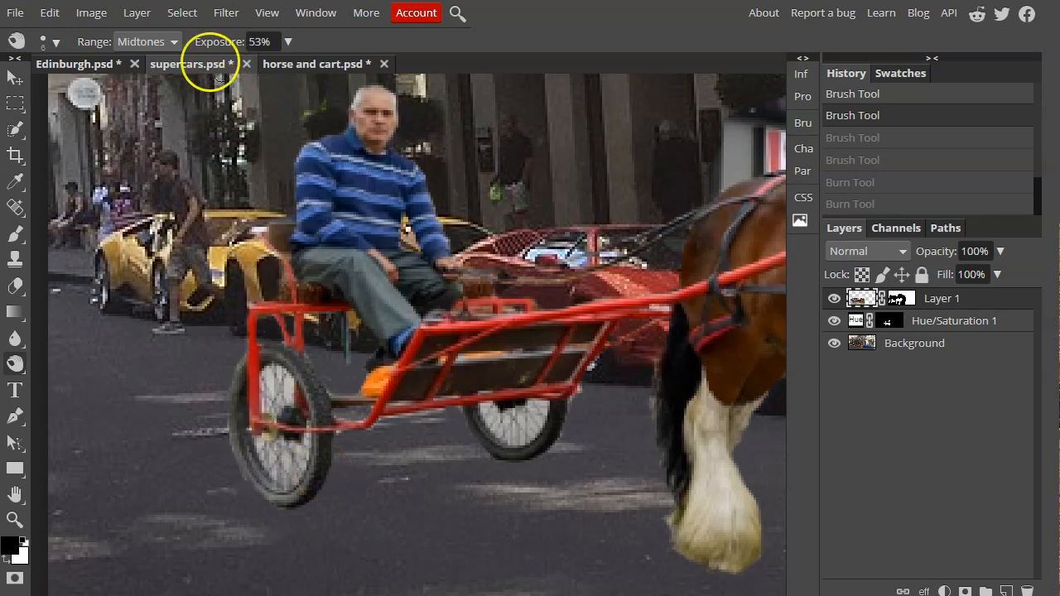
Try burning the near wheel's interior with an 18 px brush and the range set to Highlights.
click(170, 43)
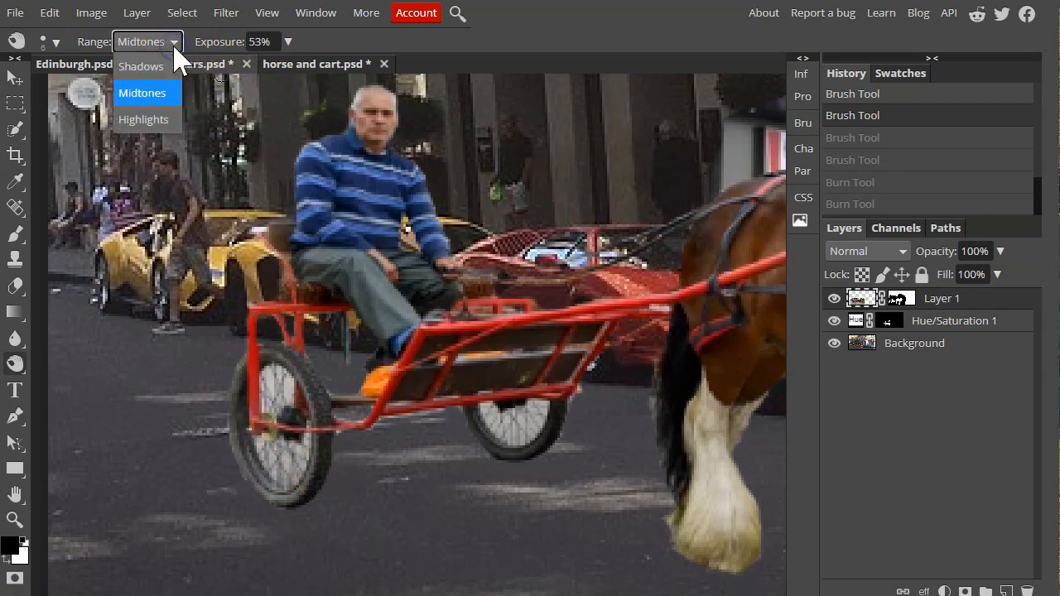
click(165, 120)
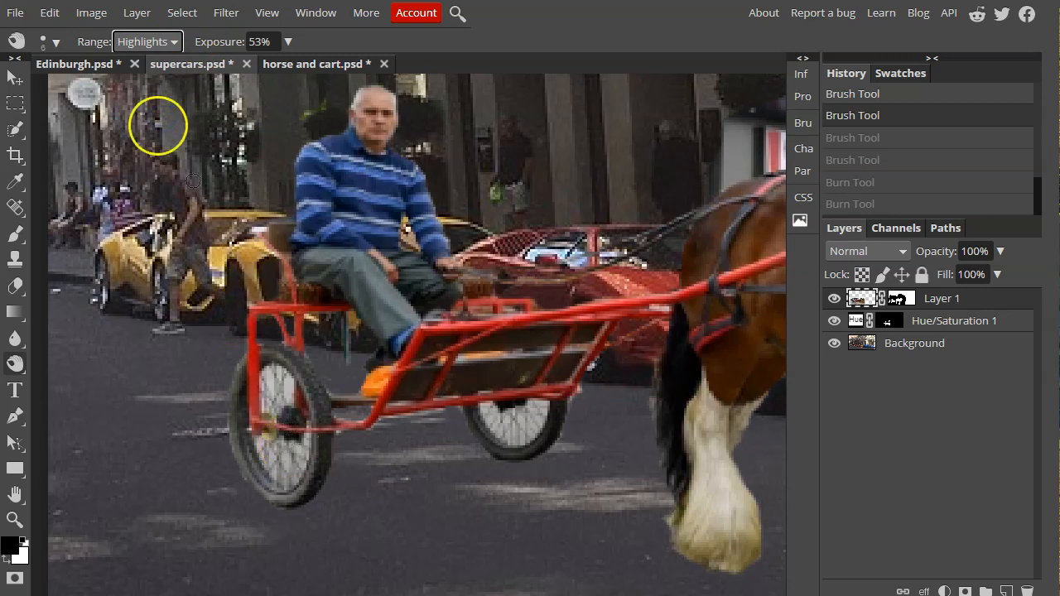
click(53, 41)
drag(66, 88, 87, 88)
mouse_move(304, 418)
mouse_down()
mouse_move(284, 383)
mouse_move(285, 407)
mouse_move(299, 406)
mouse_up()
mouse_move(266, 460)
mouse_down()
mouse_move(296, 455)
mouse_move(260, 402)
mouse_up()
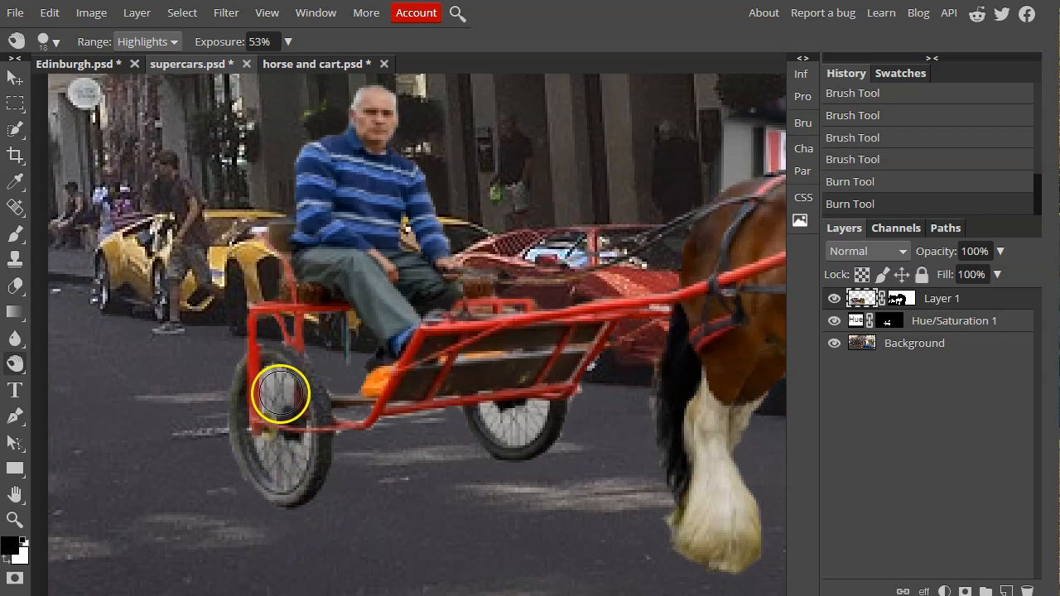
Reduce the brush to 4 px and try darkening the highlights between the near wheel's spokes with finer burn strokes.
click(171, 41)
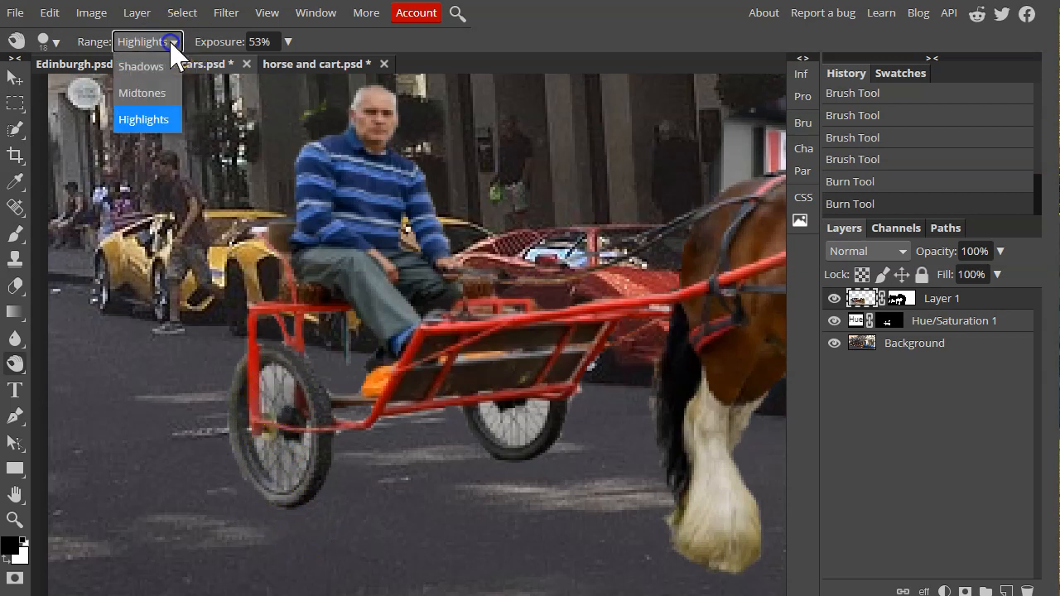
click(56, 43)
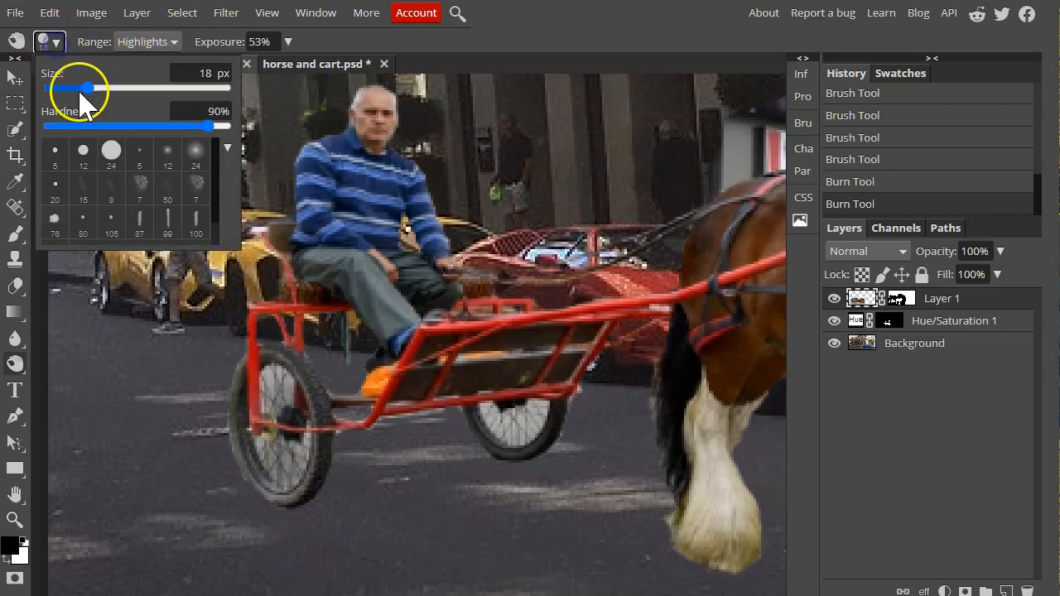
click(70, 89)
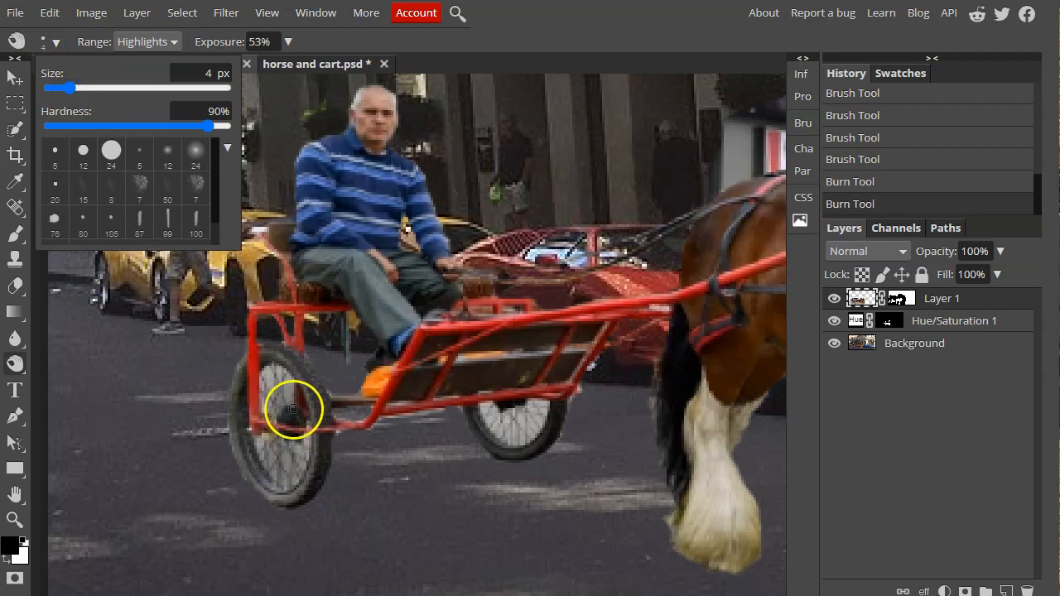
click(285, 396)
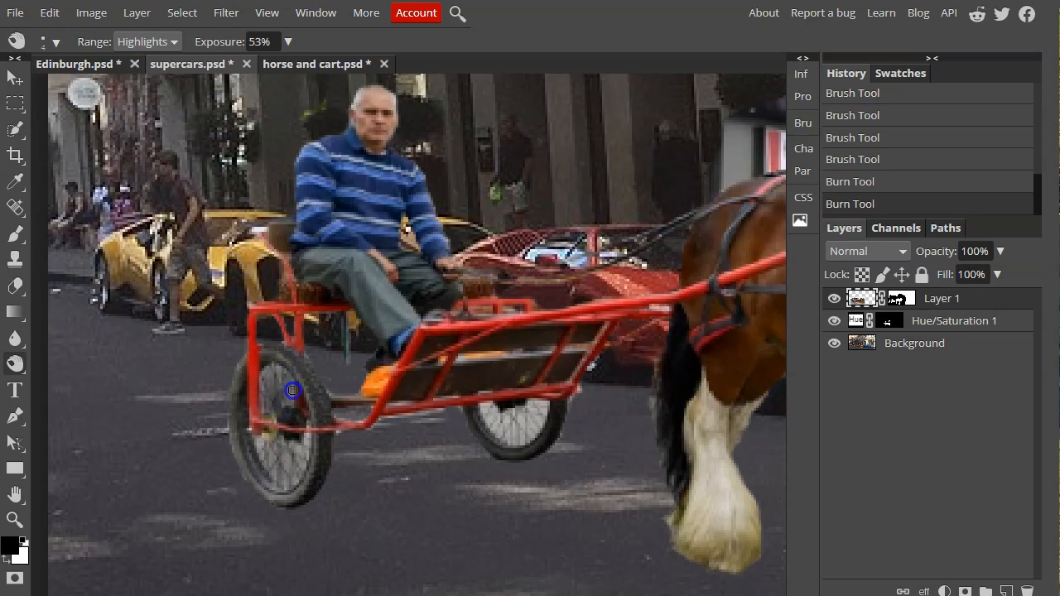
mouse_move(292, 401)
mouse_down()
mouse_move(277, 468)
mouse_move(257, 442)
mouse_up()
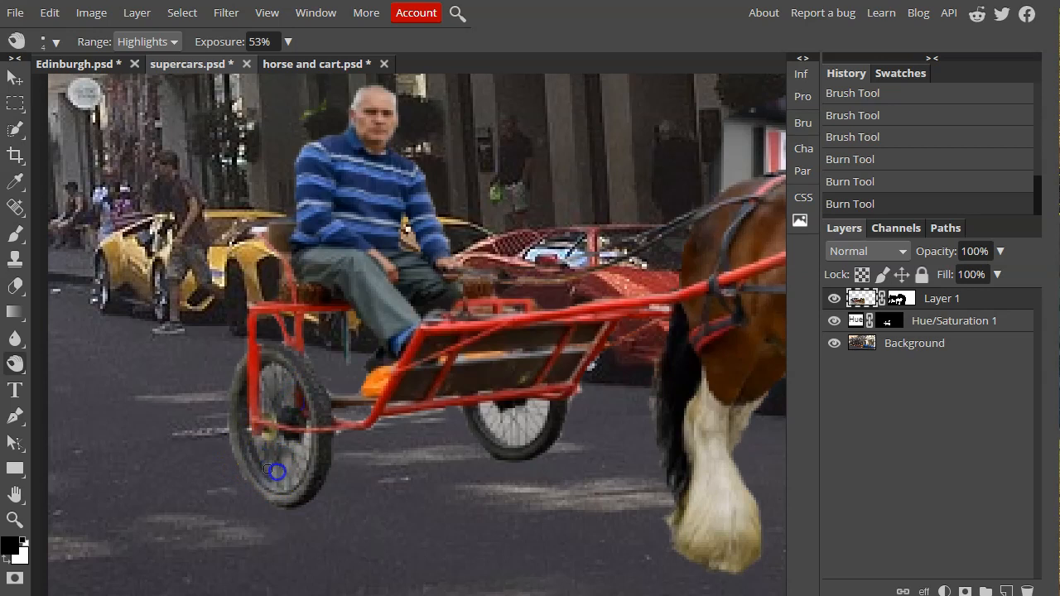
drag(278, 455, 279, 478)
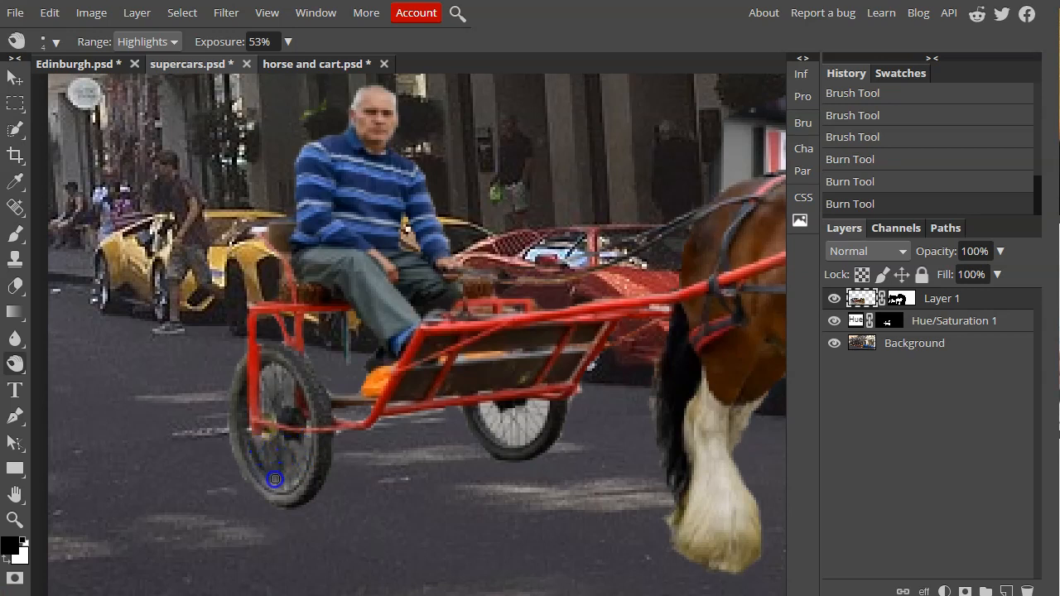
drag(295, 480, 303, 470)
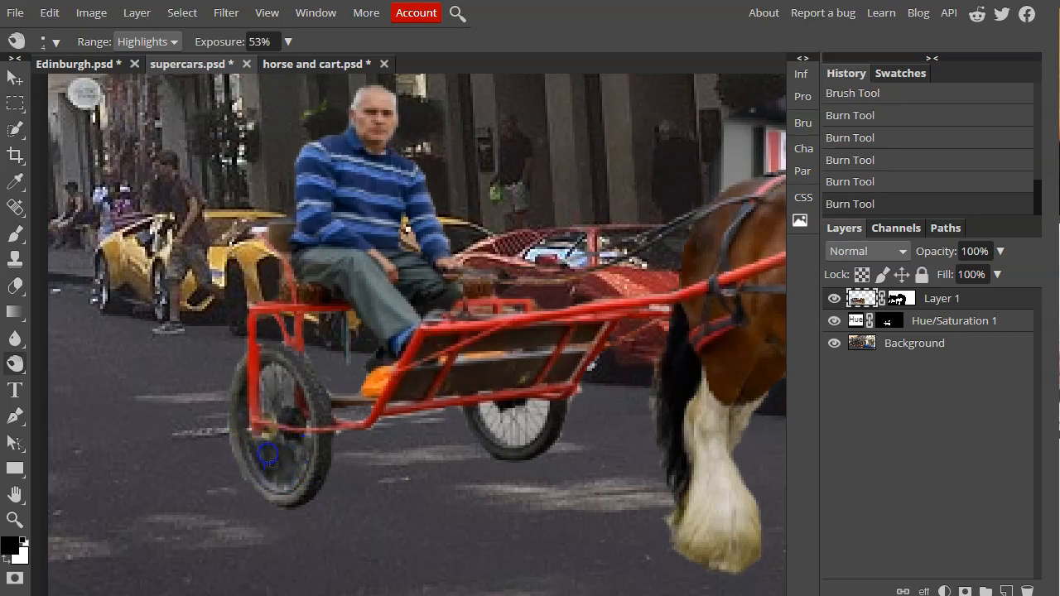
key(ctrl+z)
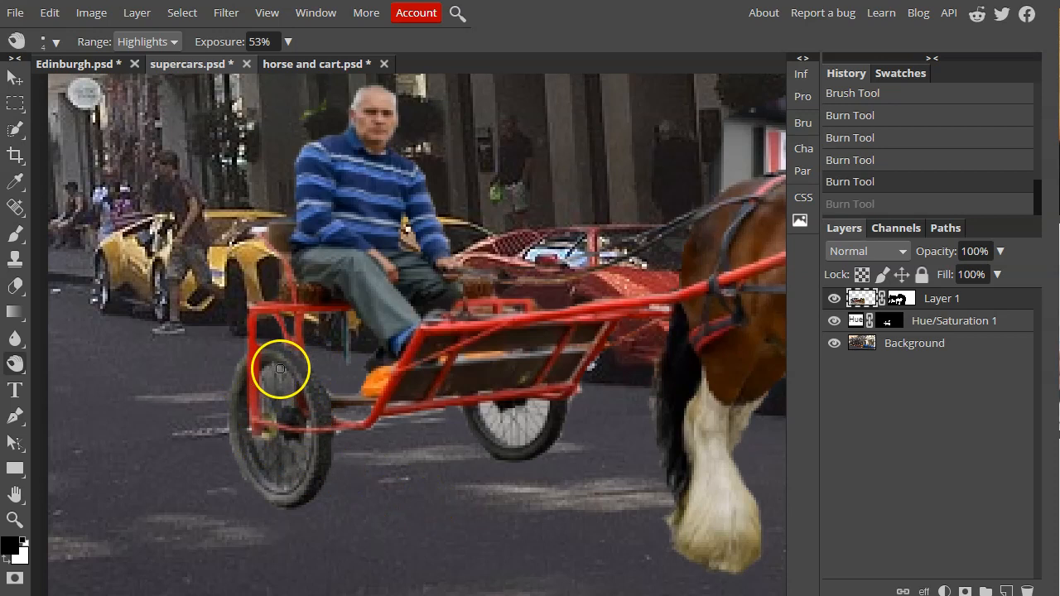
drag(281, 389, 301, 430)
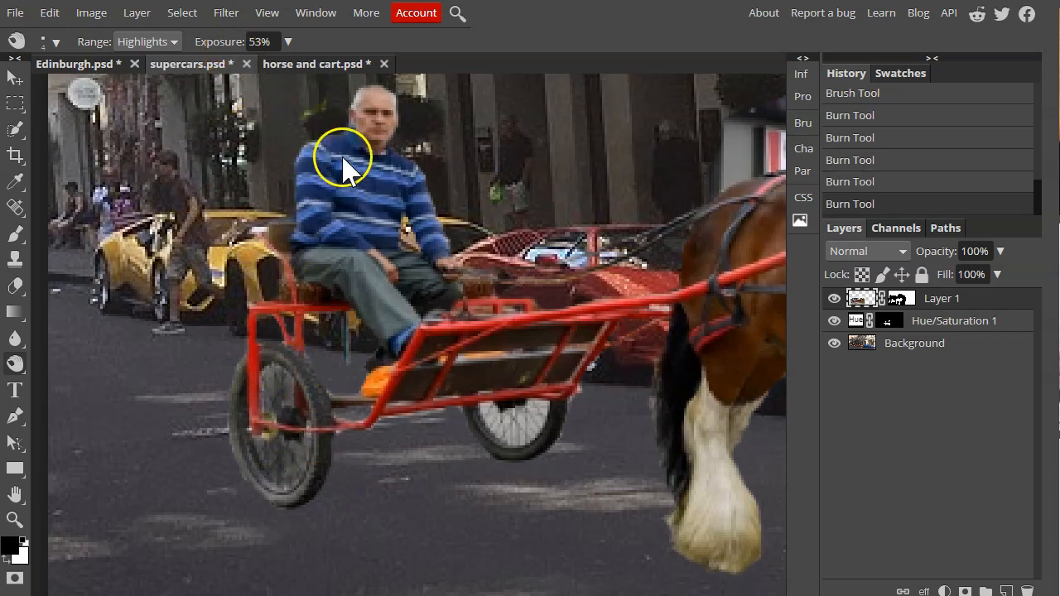
Undo all the highlight burn strokes on the near wheel.
key(ctrl+z)
key(ctrl+z)
key(ctrl+z)
key(ctrl+z)
key(ctrl+z)
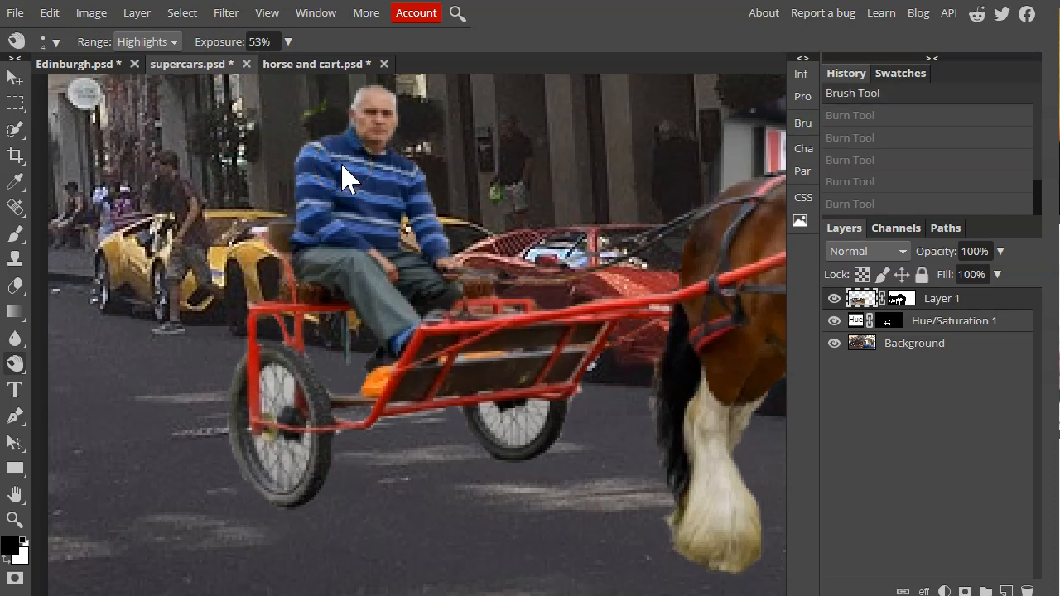
Lower the Burn tool's exposure to 40% and enlarge its brush to 17 px.
click(287, 42)
drag(253, 63, 244, 70)
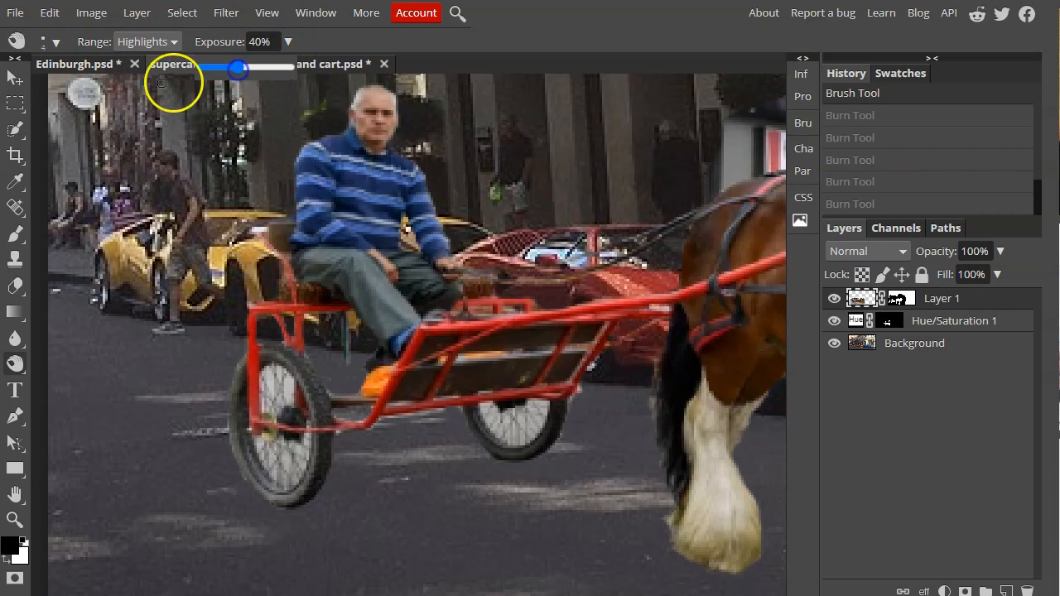
click(53, 43)
drag(66, 83, 87, 87)
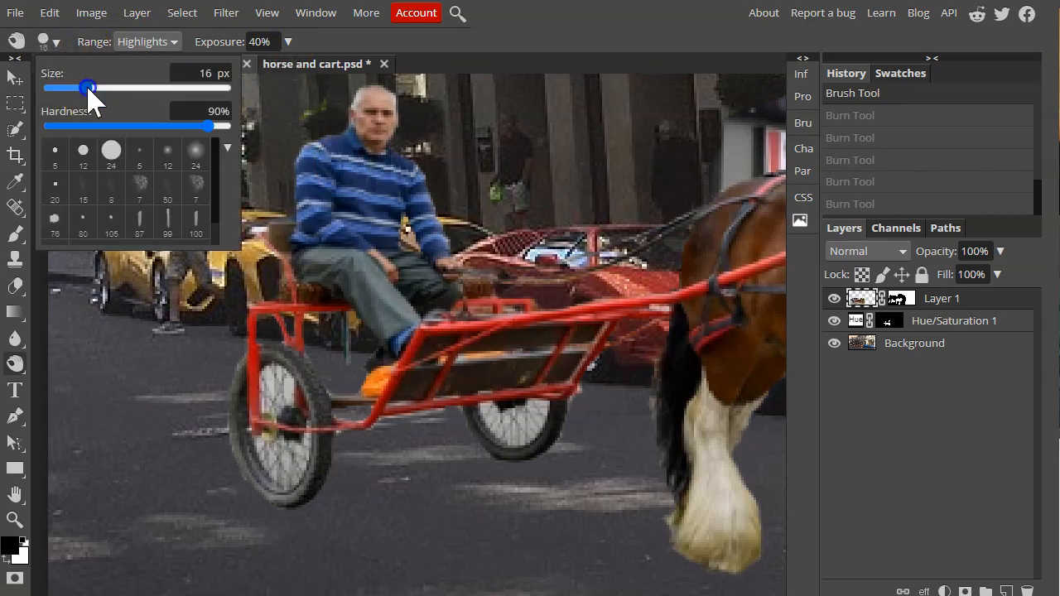
Burn the highlights between the spokes across the lower and upper parts of the cart's near wheel.
mouse_move(267, 456)
mouse_down()
mouse_move(274, 466)
mouse_move(279, 450)
mouse_move(301, 449)
mouse_up()
mouse_move(265, 480)
mouse_down()
mouse_move(264, 453)
mouse_move(248, 477)
mouse_move(267, 452)
mouse_move(292, 489)
mouse_move(297, 453)
mouse_move(232, 498)
mouse_move(257, 453)
mouse_move(305, 491)
mouse_up()
drag(299, 386, 276, 390)
click(275, 382)
click(277, 384)
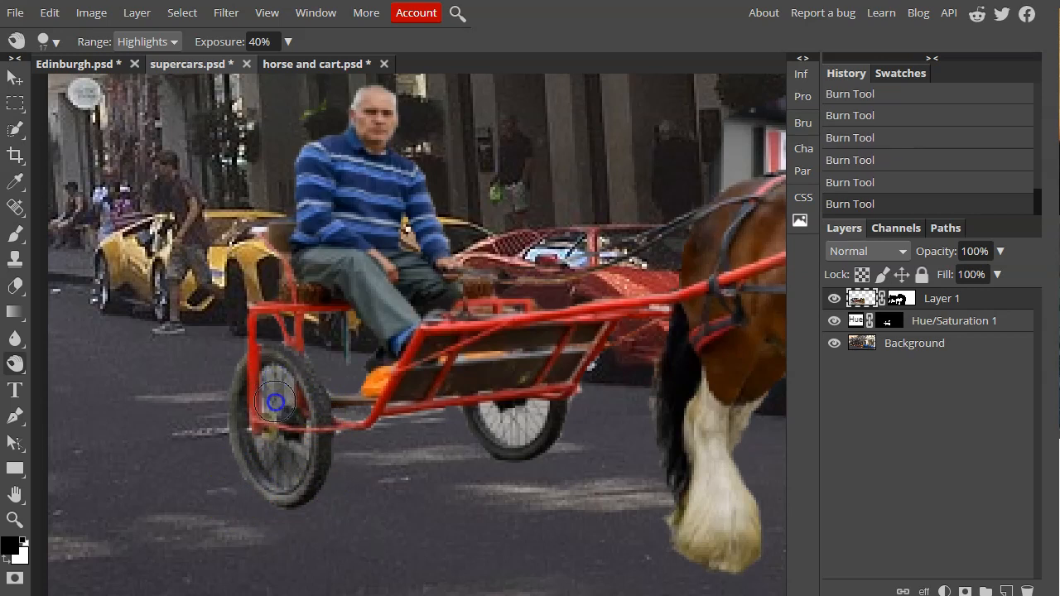
click(277, 377)
click(283, 430)
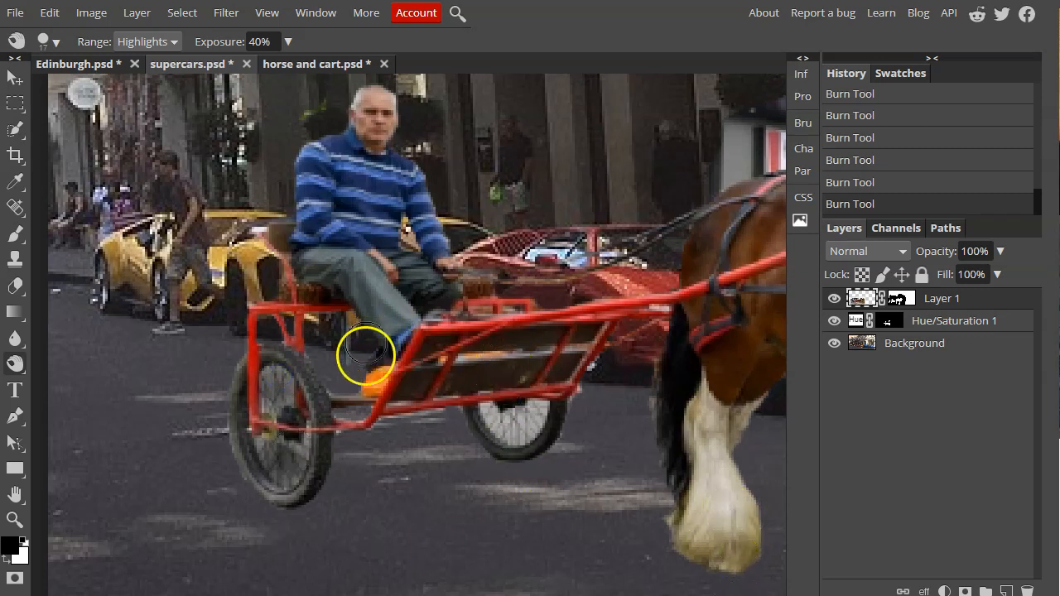
scroll(381, 389, right, 3)
scroll(201, 486, right, 3)
scroll(201, 468, left, 7)
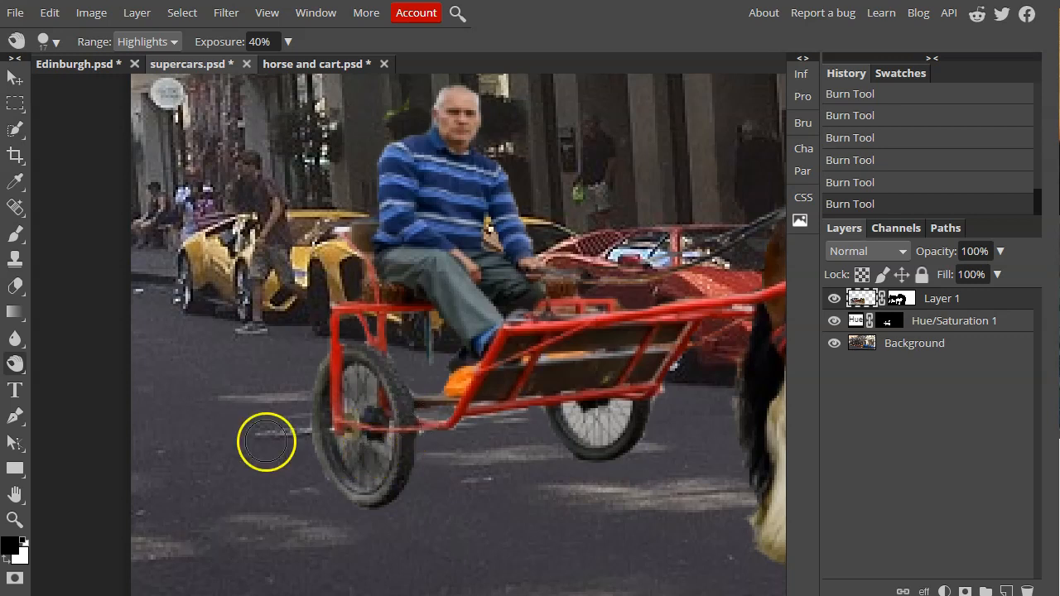
scroll(267, 454, down, 3)
scroll(267, 454, down, 2)
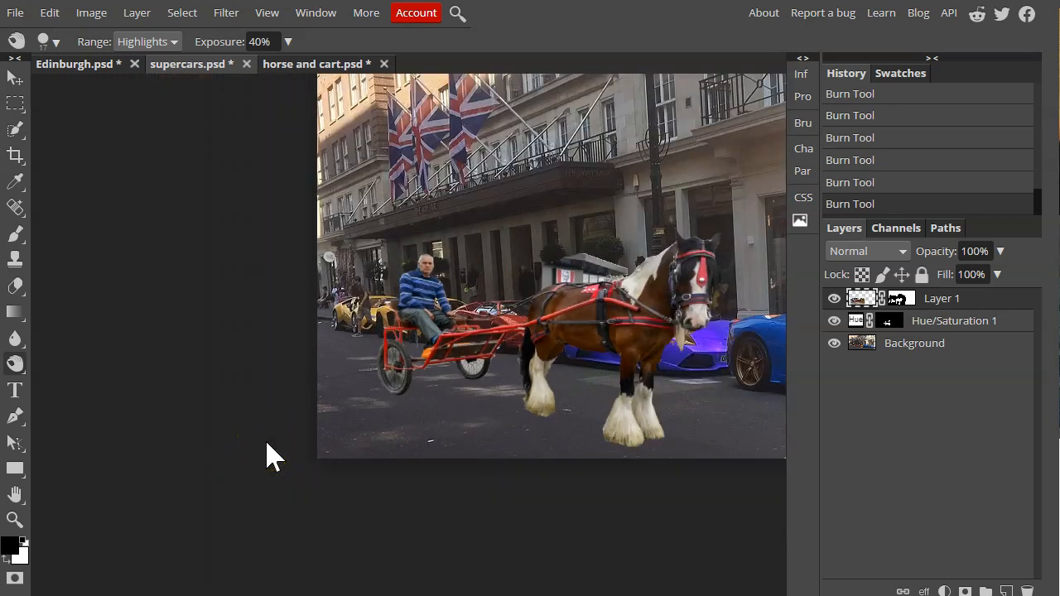
Select a rectangular area of the Background layer covering the cart's wheels and the surrounding road.
scroll(267, 454, up, 5)
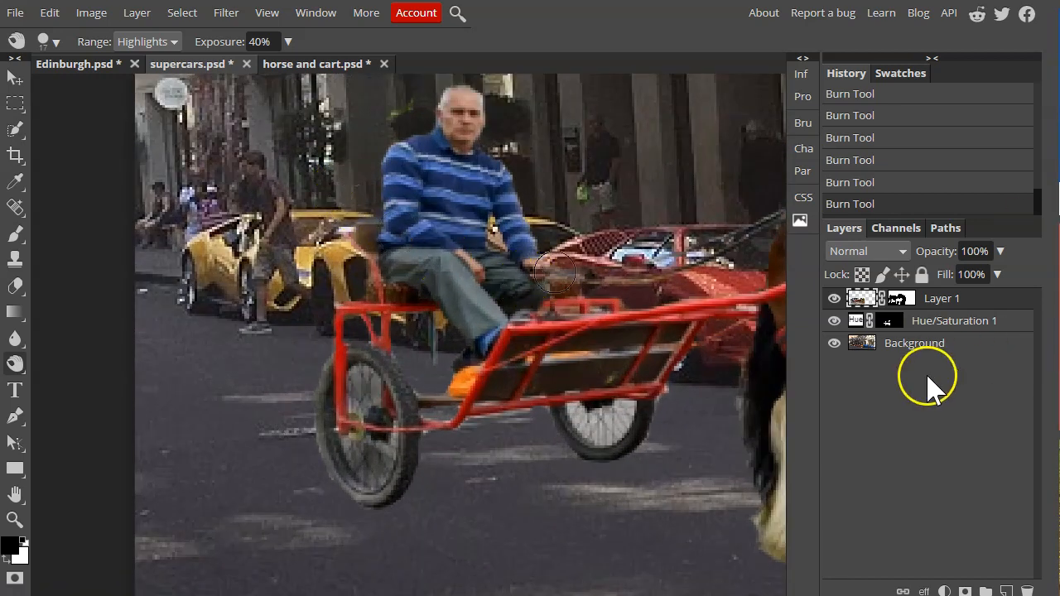
click(902, 346)
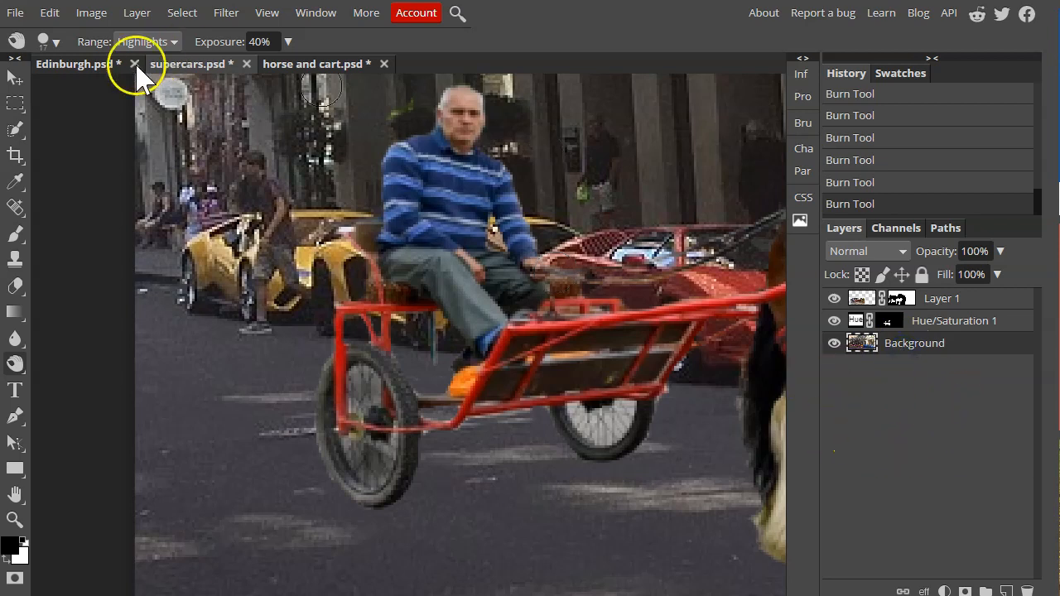
click(14, 105)
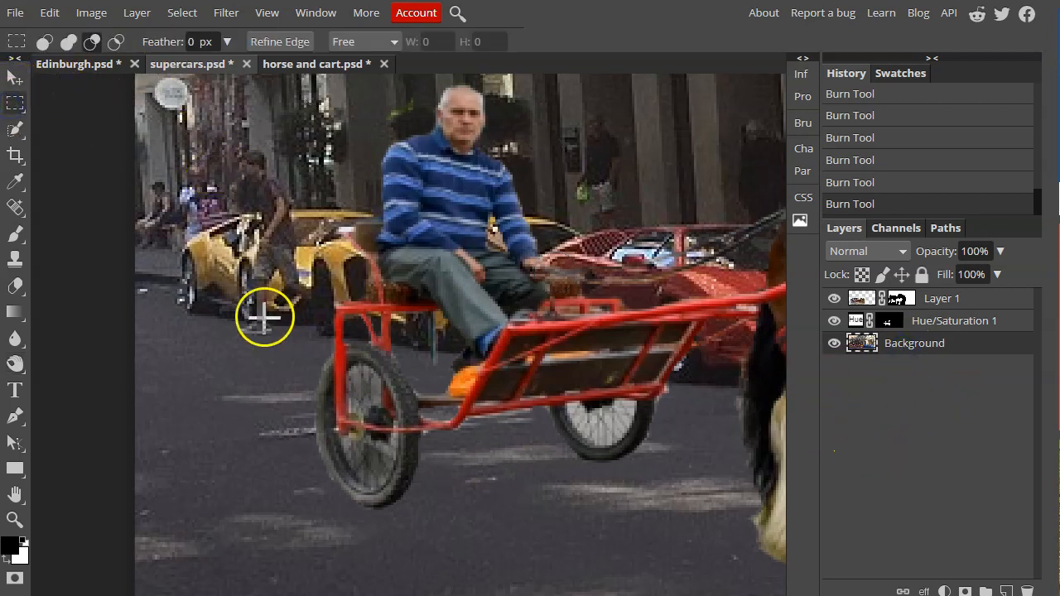
drag(190, 275, 677, 535)
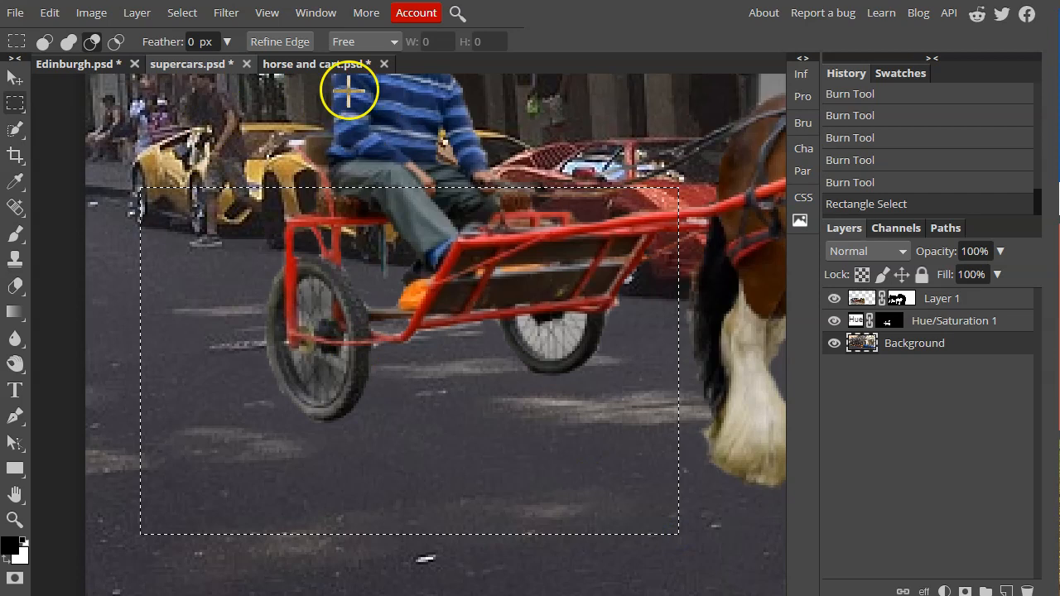
Copy the selected road area and paste it as a new layer above the Background.
click(48, 13)
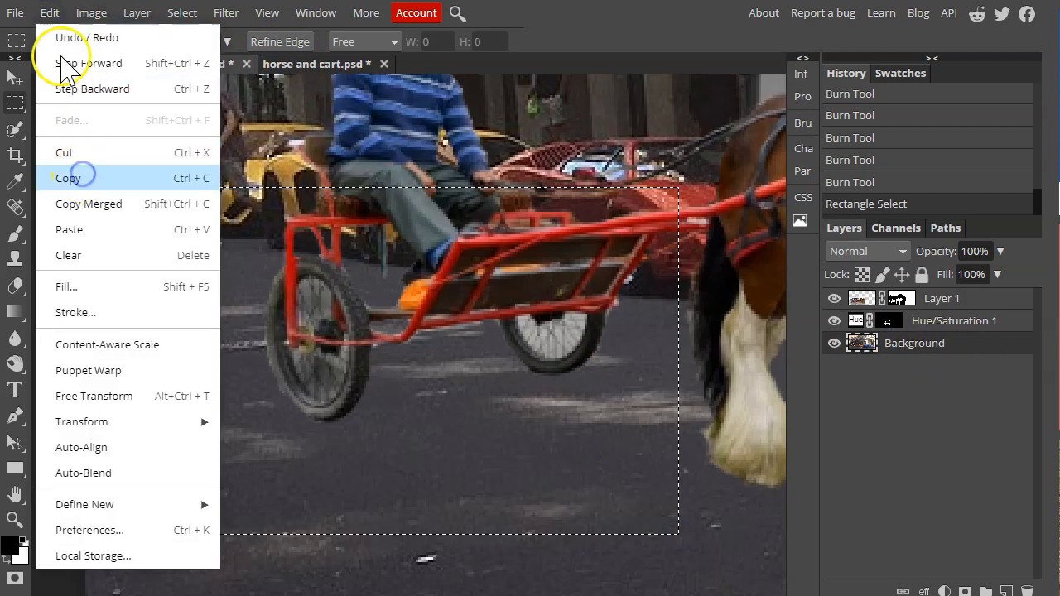
click(90, 178)
click(55, 13)
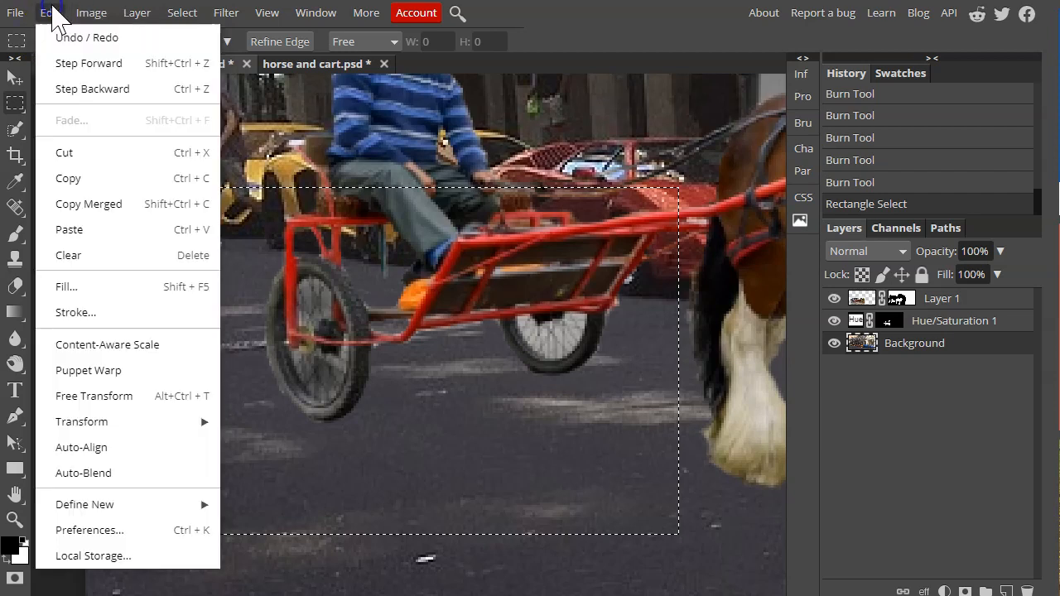
click(104, 240)
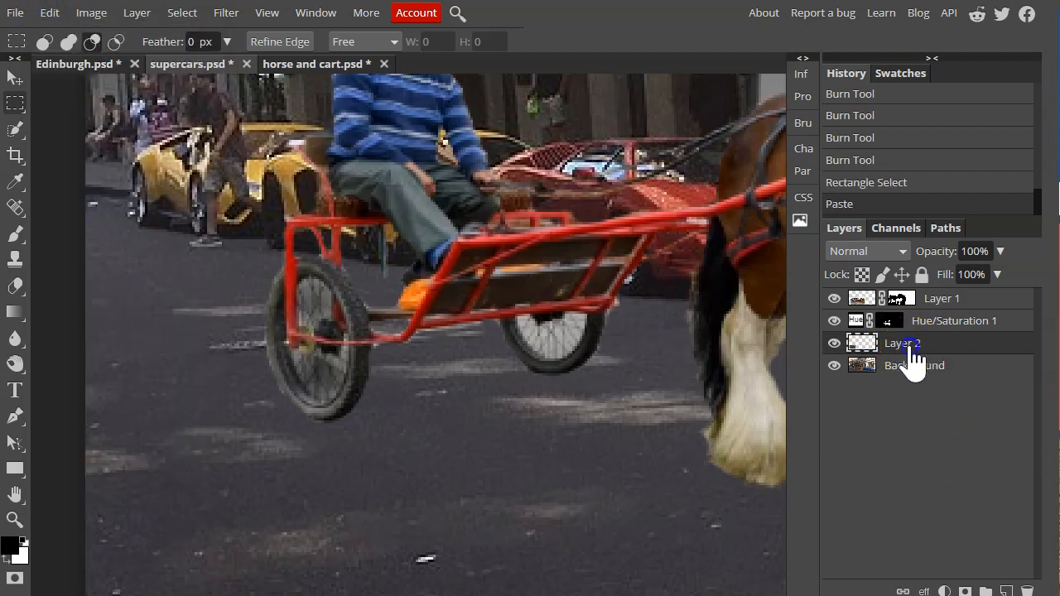
Rename the pasted road layer as Background Shadow.
double_click(907, 345)
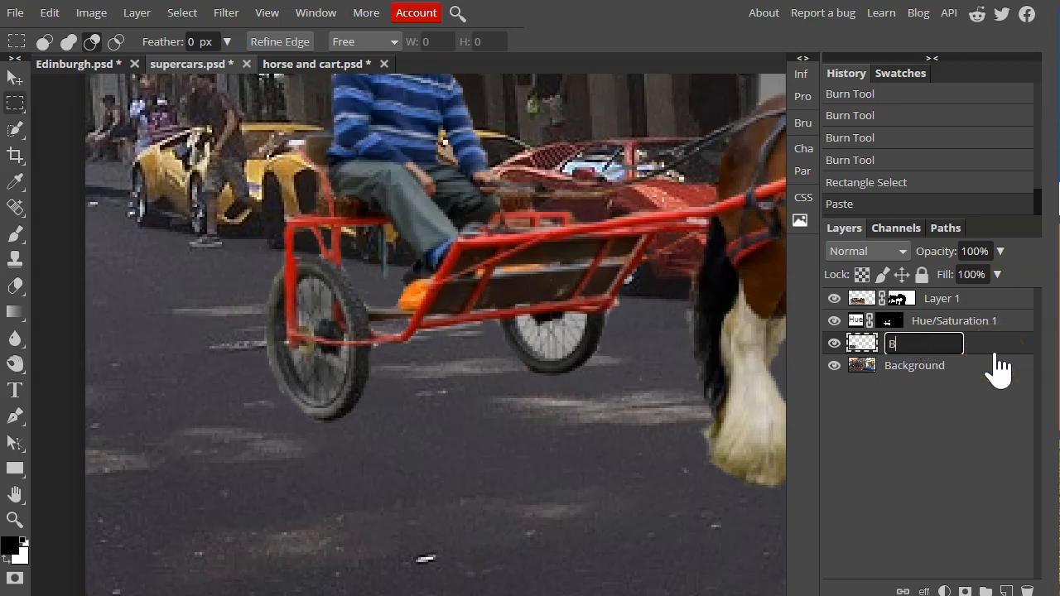
text(Backgroun)
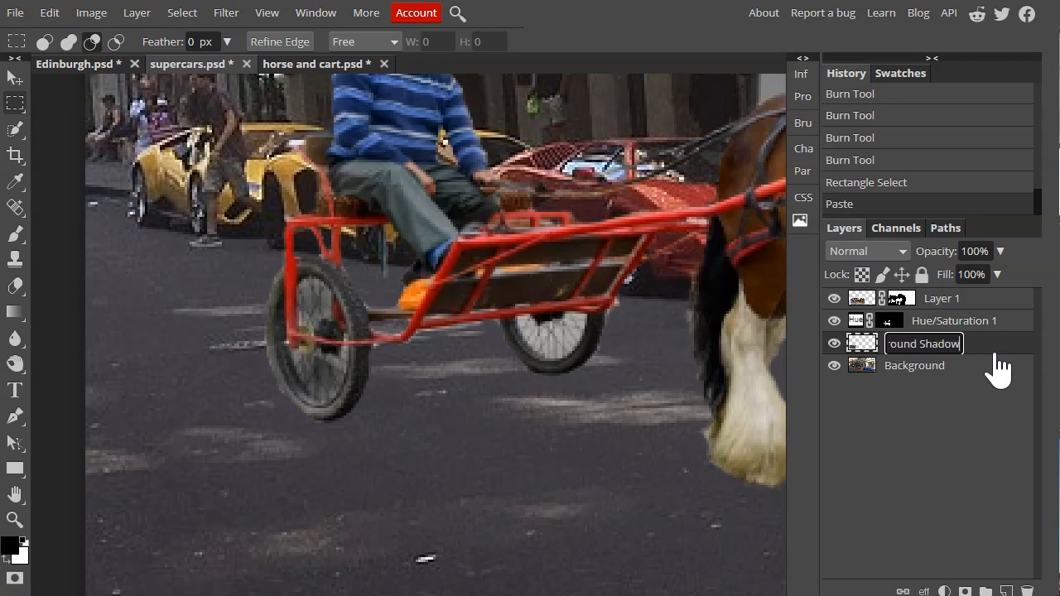
key(Return)
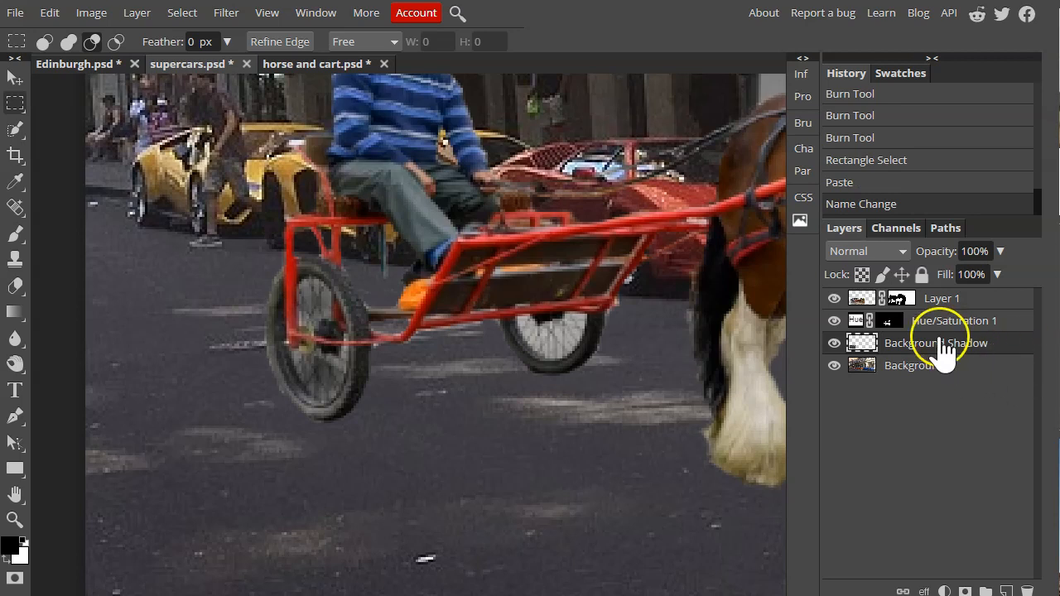
Hide the Background layer and burn a shadow into the Background Shadow layer's road beneath and behind the cart's near wheel.
click(833, 365)
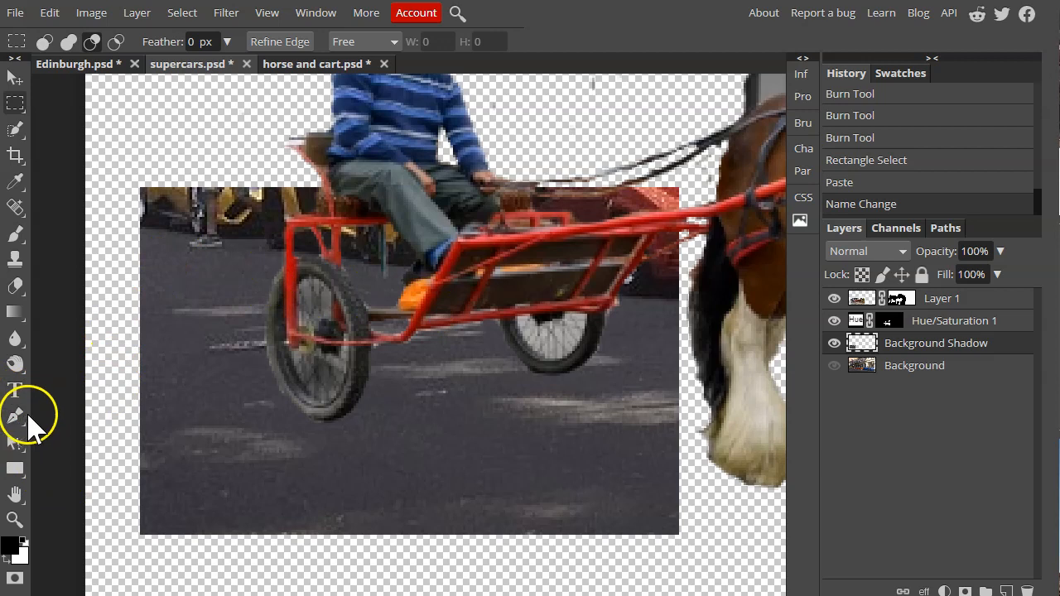
mouse_move(15, 362)
mouse_down()
mouse_move(47, 364)
mouse_move(80, 395)
mouse_up()
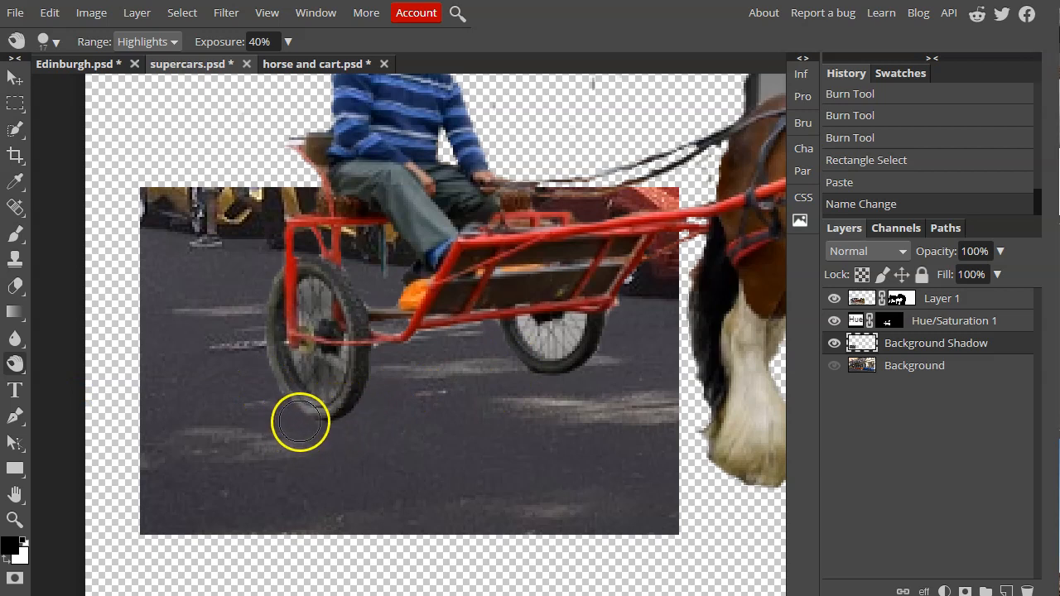
mouse_move(310, 421)
mouse_down()
mouse_move(272, 433)
mouse_move(236, 451)
mouse_up()
drag(300, 402, 207, 456)
drag(319, 428, 274, 432)
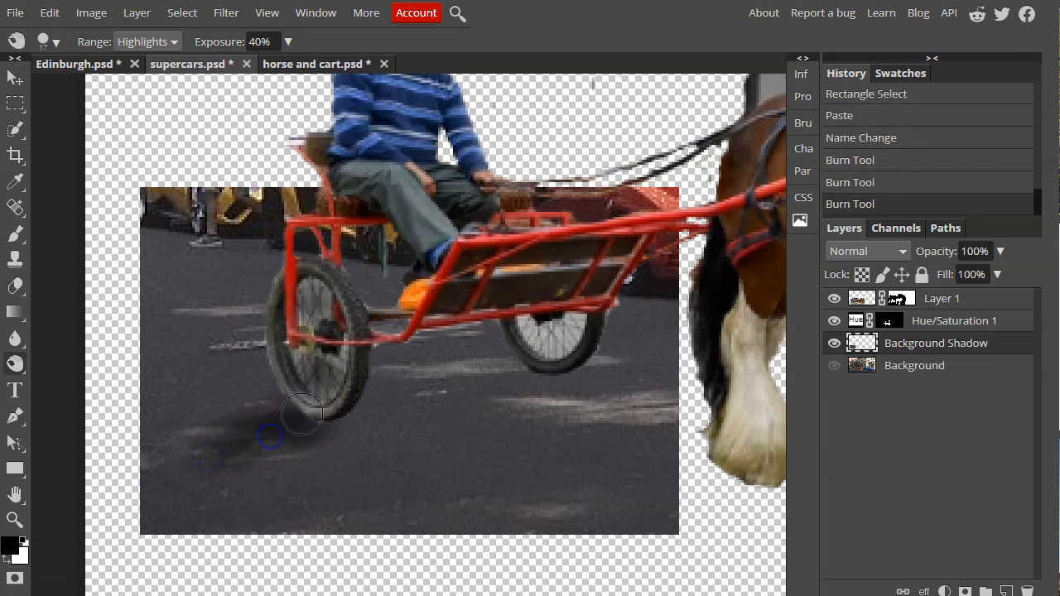
Burn a matching road shadow beneath the cart's far wheel and deepen the near wheel's shadow.
mouse_move(535, 367)
mouse_down()
mouse_move(474, 403)
mouse_move(543, 380)
mouse_move(489, 397)
mouse_up()
drag(554, 378, 453, 422)
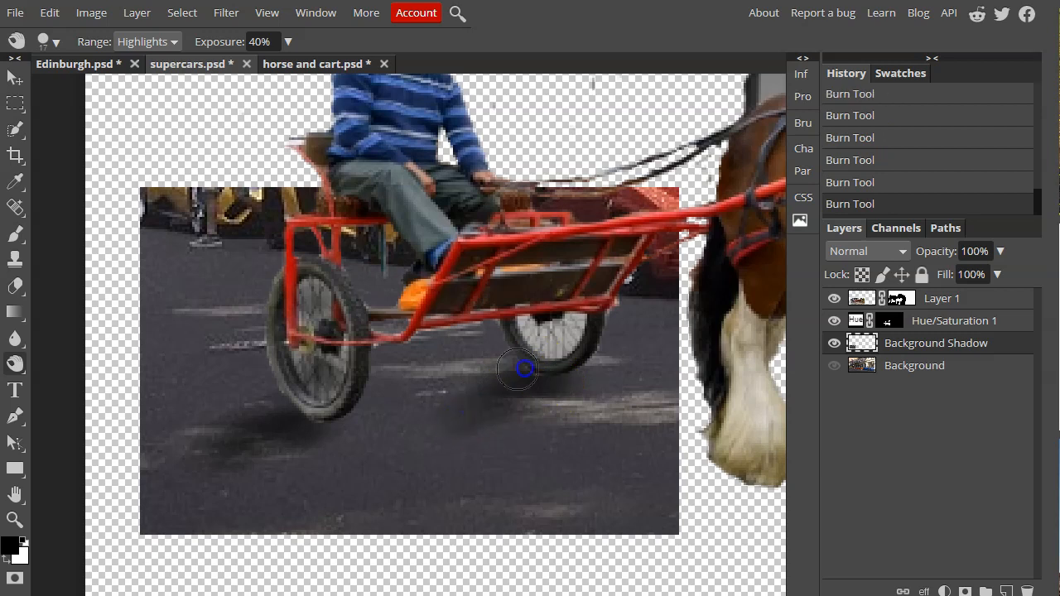
drag(537, 421, 549, 389)
mouse_move(381, 481)
mouse_down()
mouse_move(342, 414)
mouse_move(278, 433)
mouse_move(310, 441)
mouse_move(234, 443)
mouse_move(292, 423)
mouse_move(266, 420)
mouse_up()
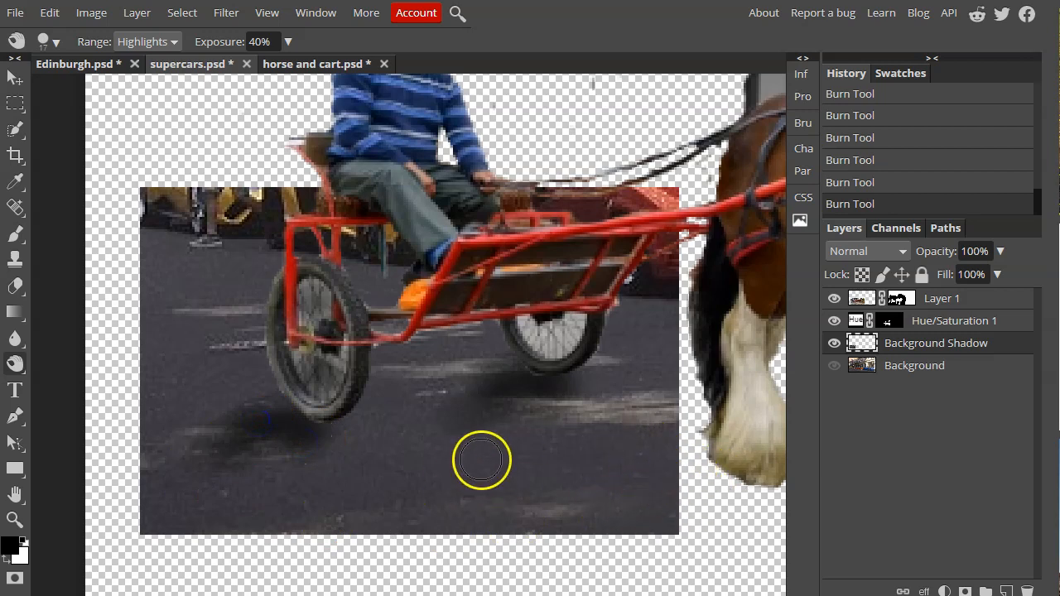
Show the Background layer again and lower the Background Shadow layer's opacity to 49%.
click(833, 365)
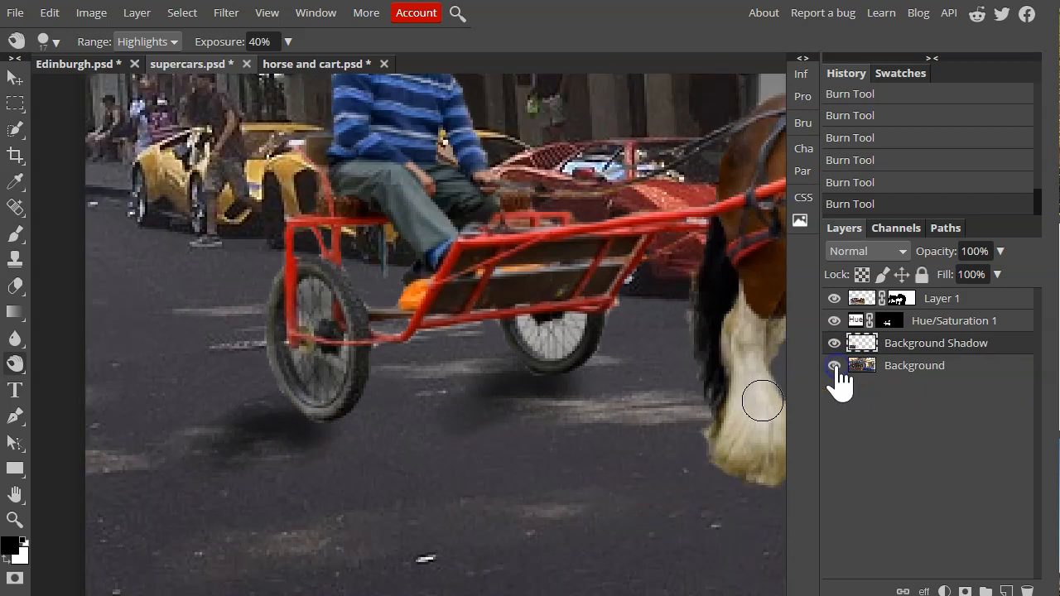
scroll(531, 421, right, 4)
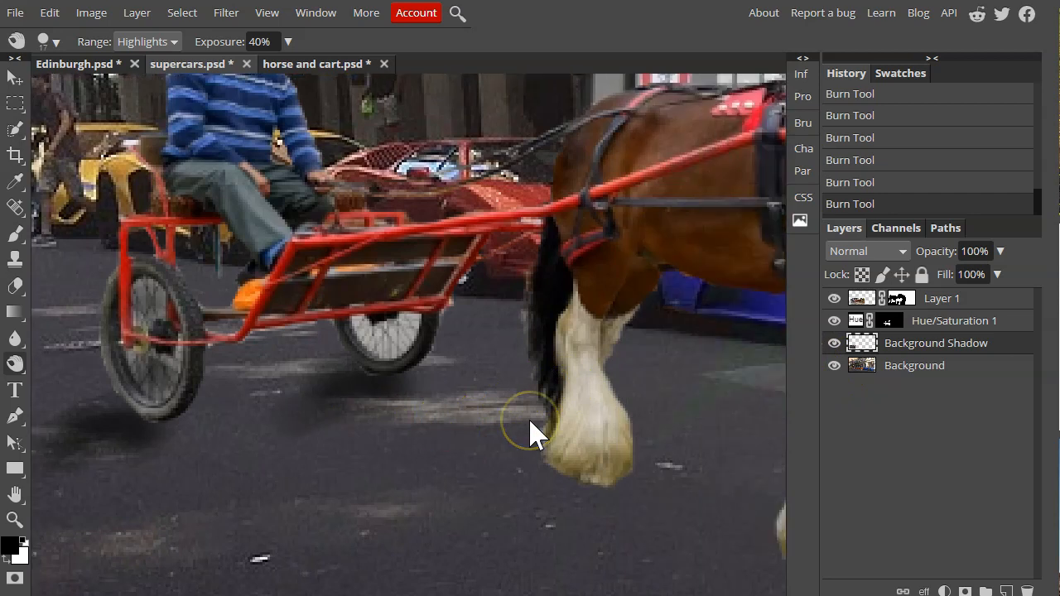
scroll(423, 434, left, 2)
scroll(424, 434, left, 1)
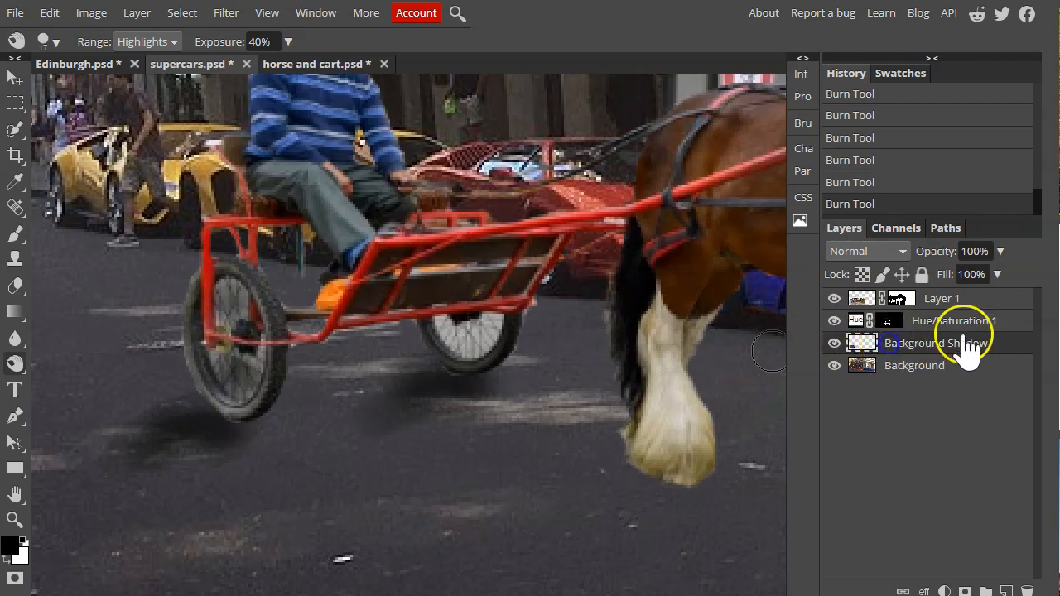
click(1000, 251)
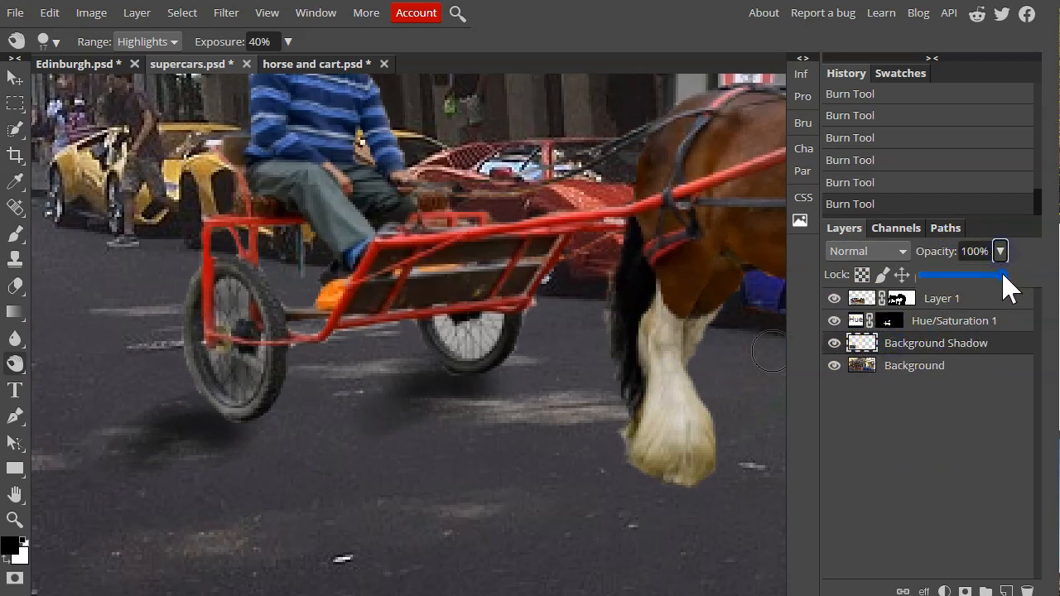
drag(998, 276, 960, 275)
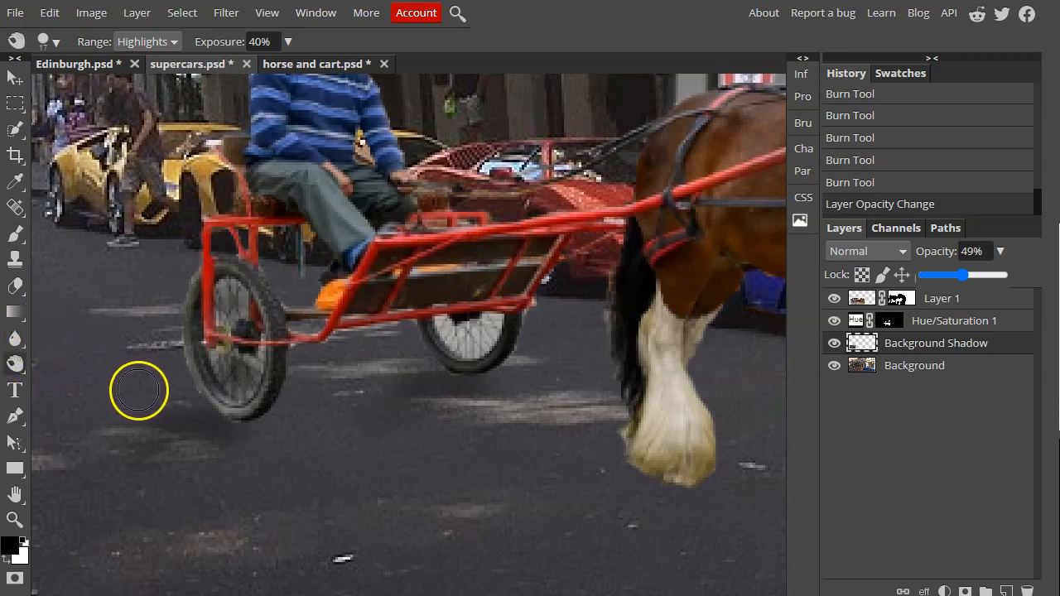
click(138, 390)
Raise the Background Shadow layer's opacity to 59% while judging the shadows against the wider scene.
key(ctrl+minus)
key(ctrl+minus)
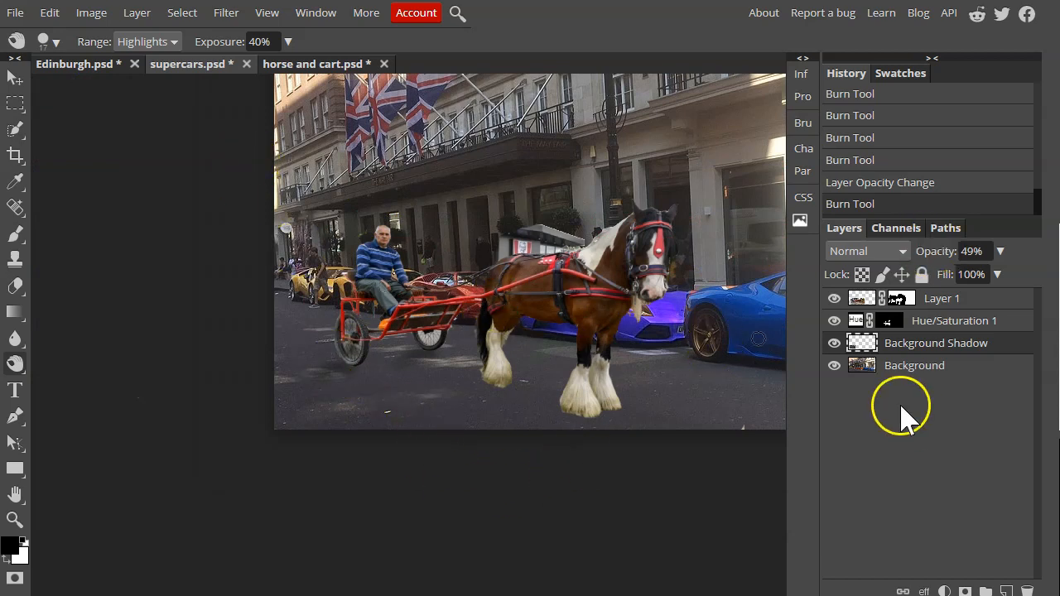
click(1000, 251)
mouse_move(960, 274)
mouse_down()
mouse_move(990, 274)
mouse_move(965, 276)
mouse_up()
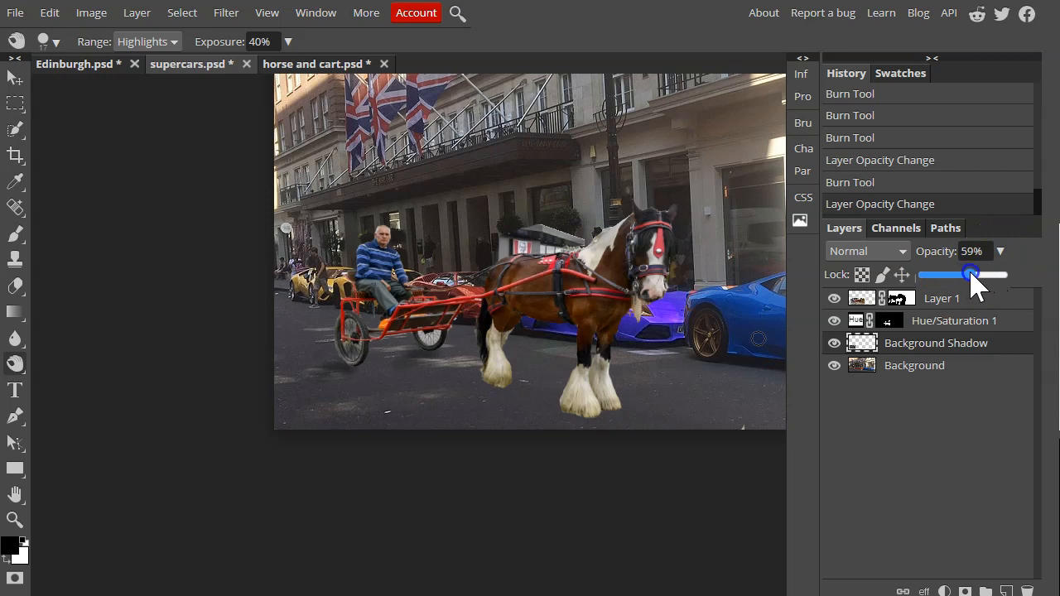